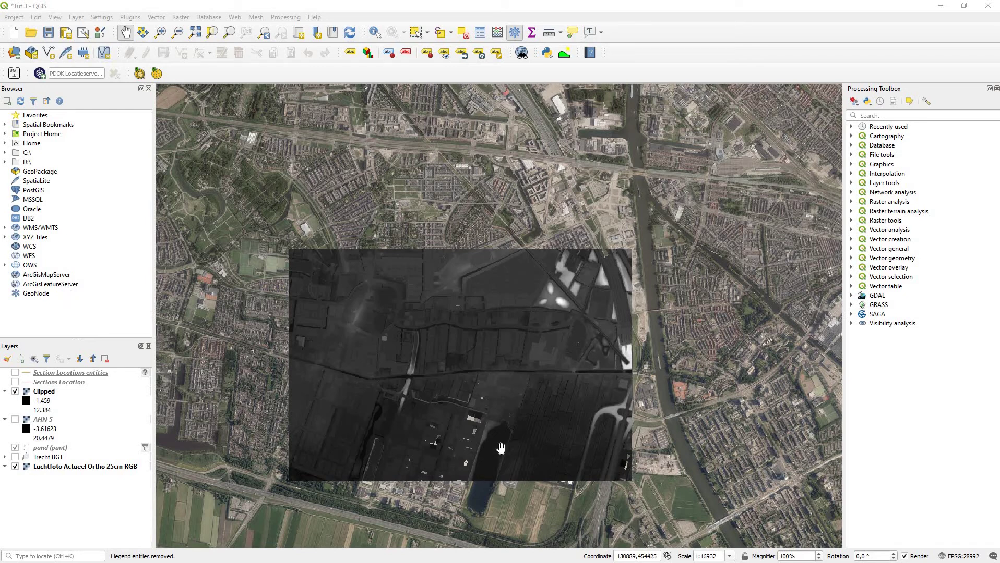
Search the Plugin Manager for the Visibility Analysis plugin and check its details
scroll(498, 446, up, 1)
scroll(487, 431, down, 1)
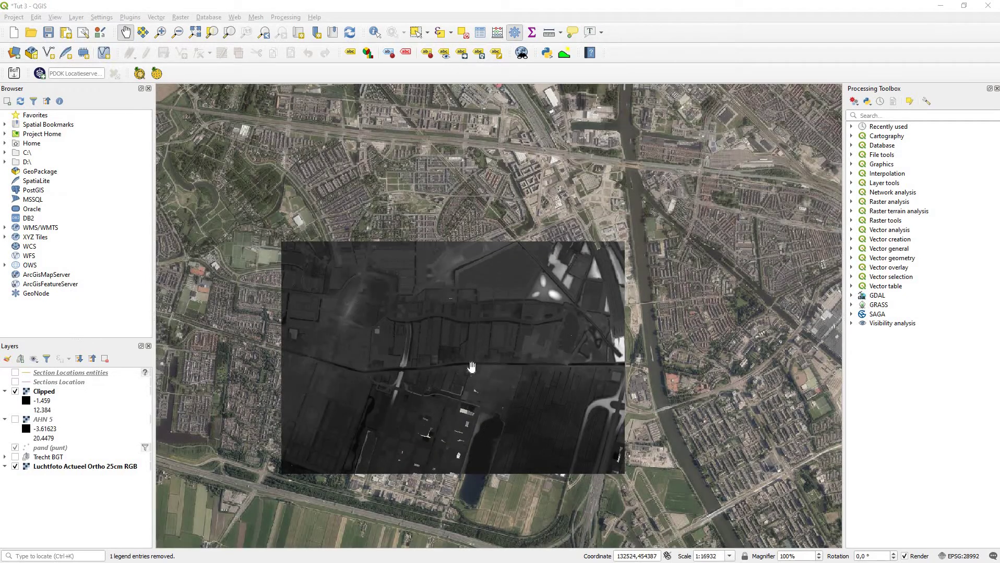
scroll(459, 369, up, 1)
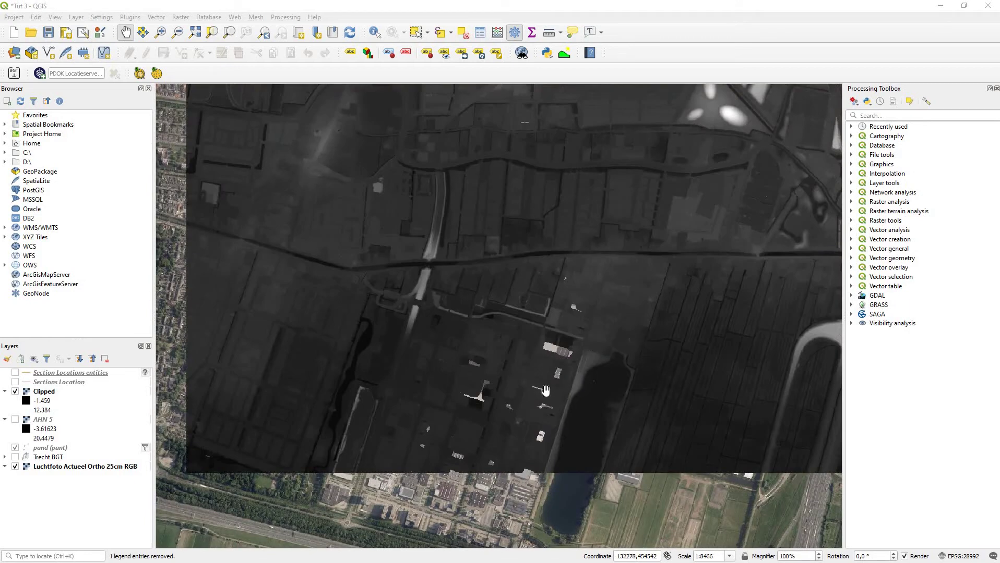
scroll(544, 389, down, 1)
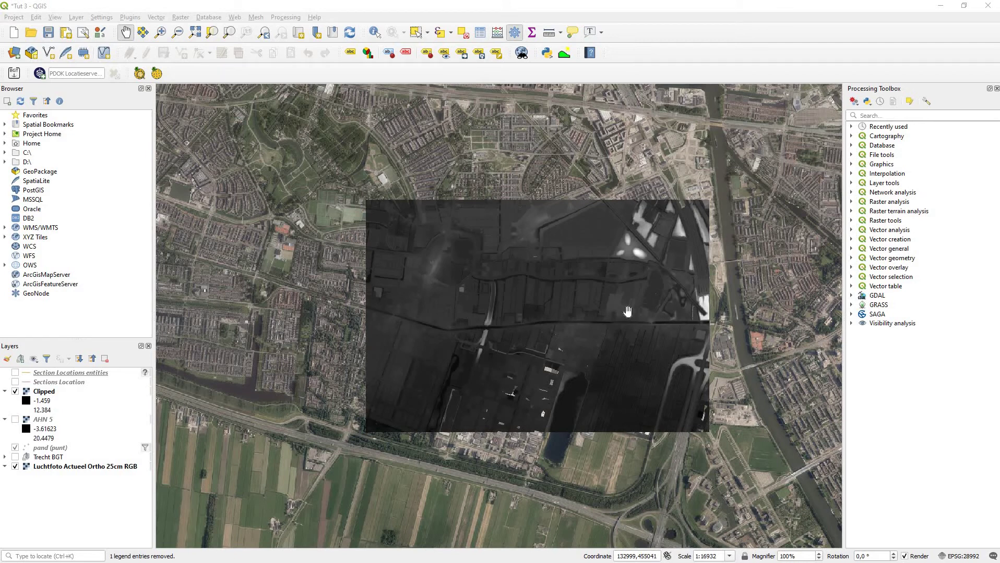
scroll(626, 311, up, 1)
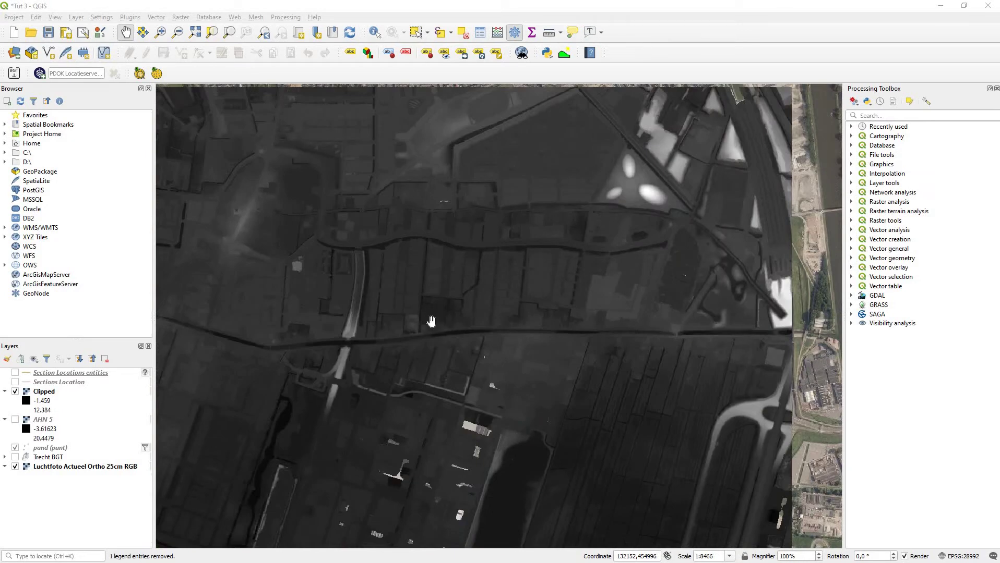
scroll(430, 320, down, 1)
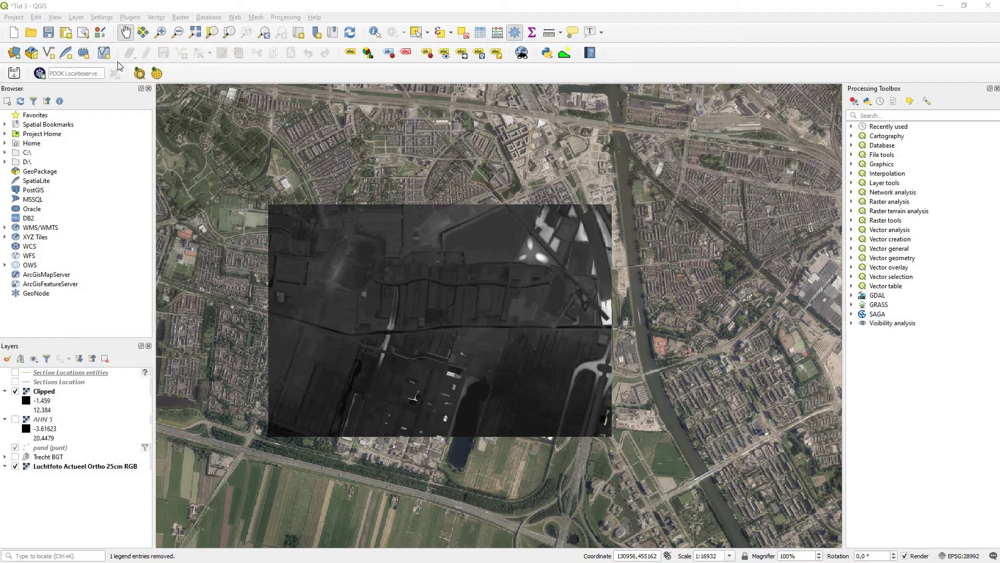
click(129, 17)
click(167, 25)
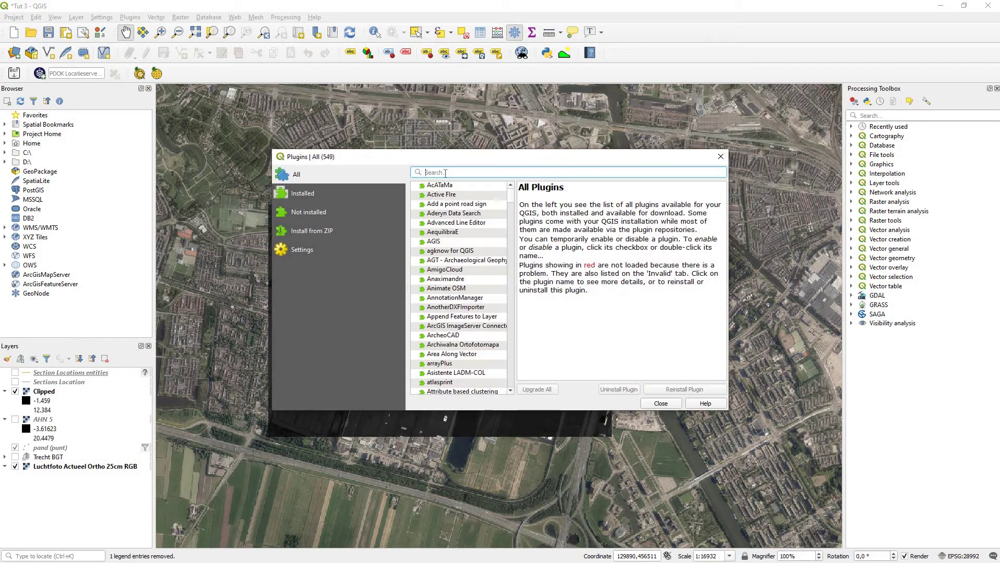
text(VIU)
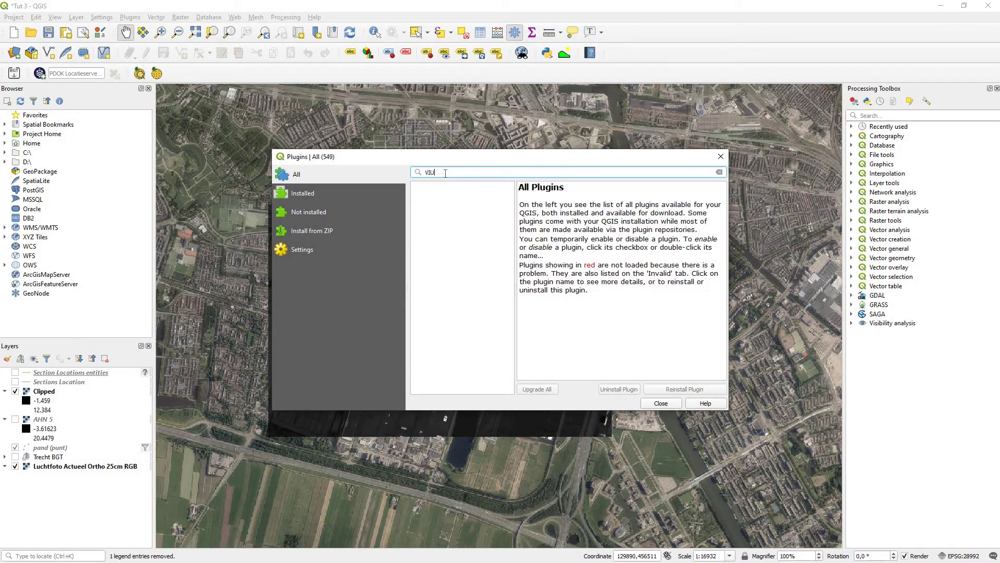
key(BackSpace)
key(BackSpace)
key(BackSpace)
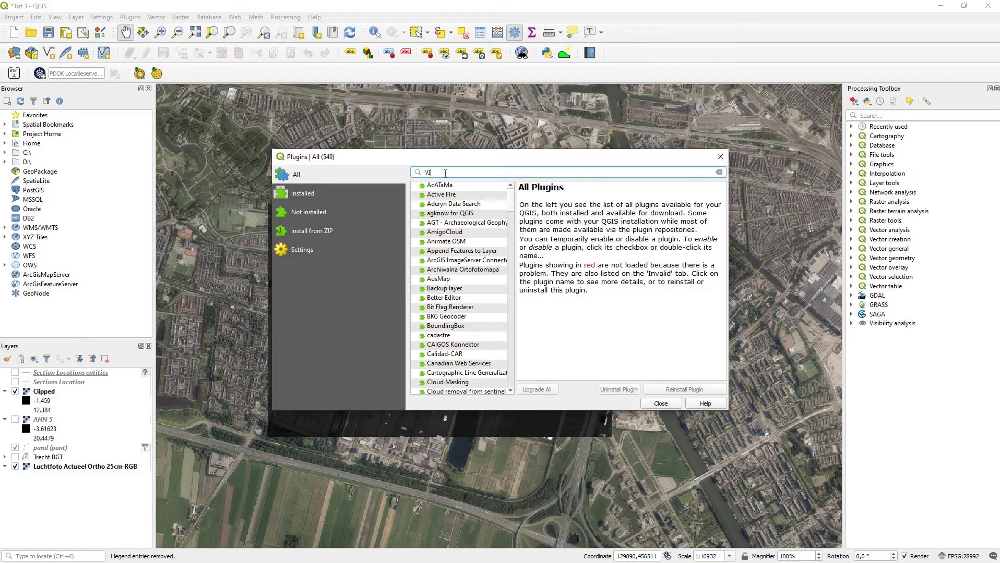
text(SI)
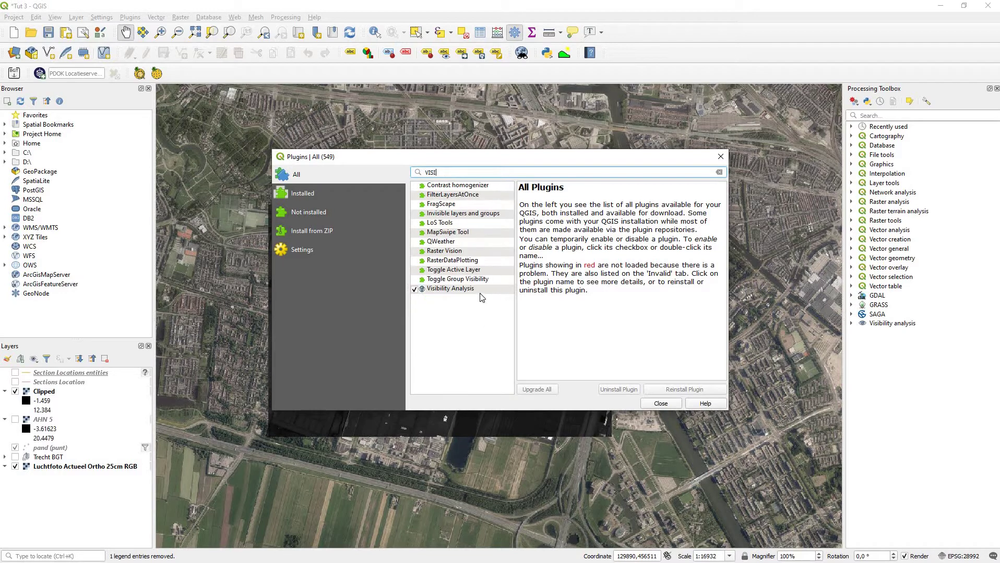
click(480, 291)
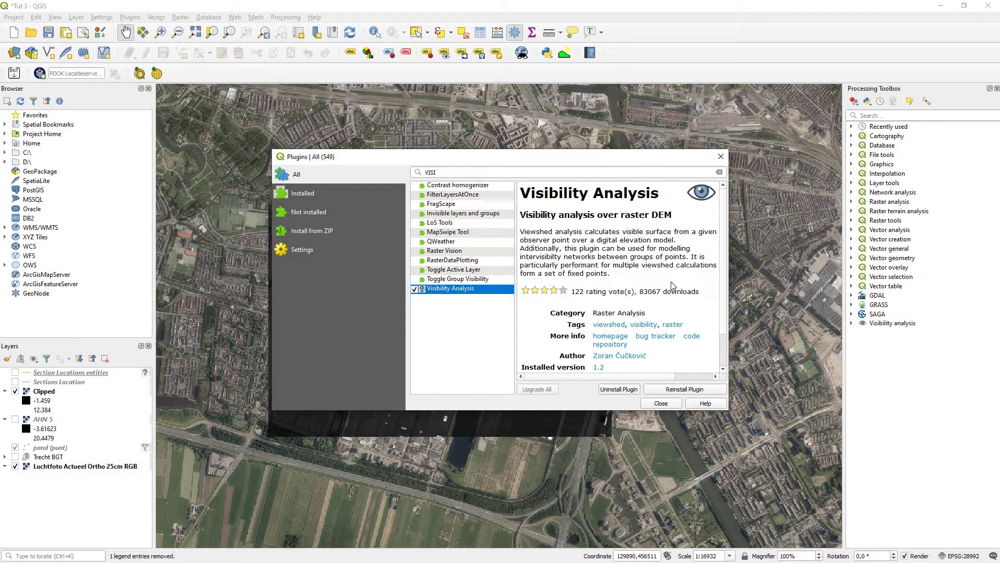
click(661, 404)
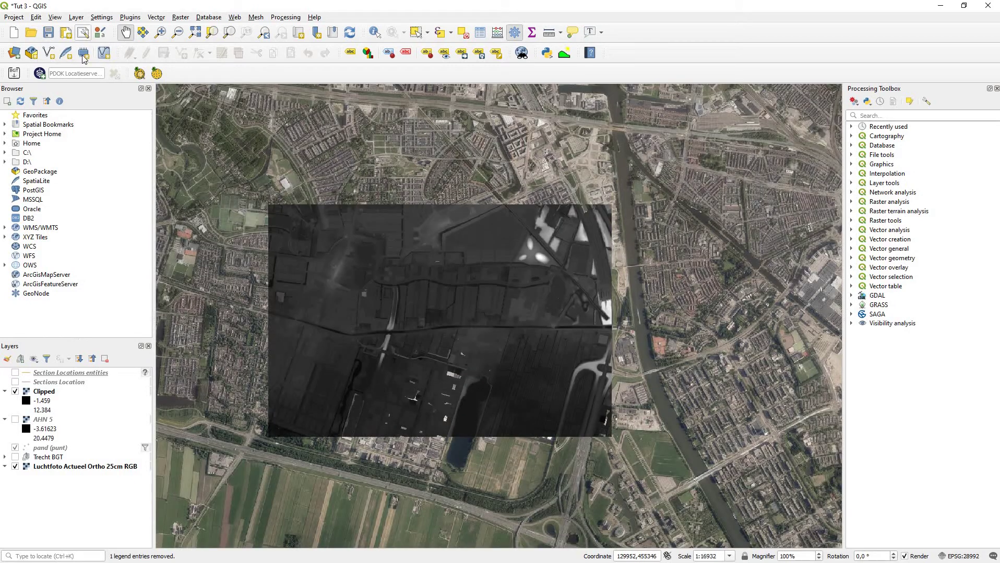
Create point shapefile 7 View\Viewpoints.shp with a VP field, overwriting the existing file
click(49, 53)
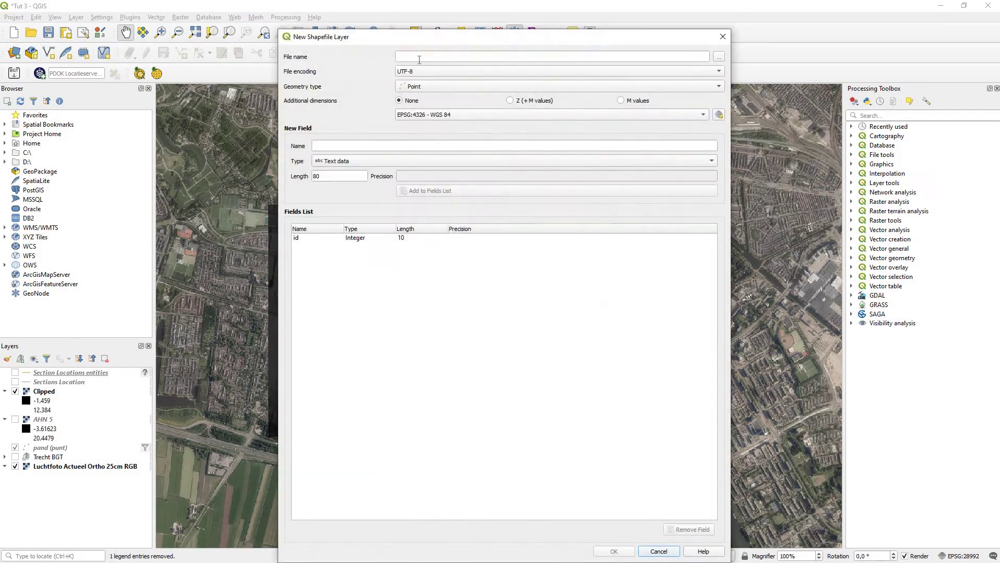
click(718, 57)
click(434, 120)
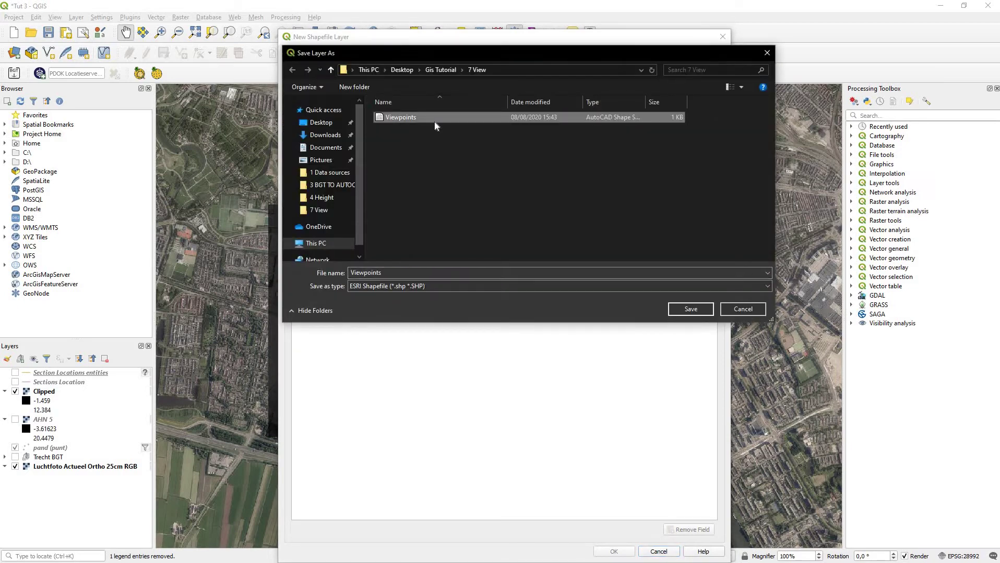
double_click(435, 119)
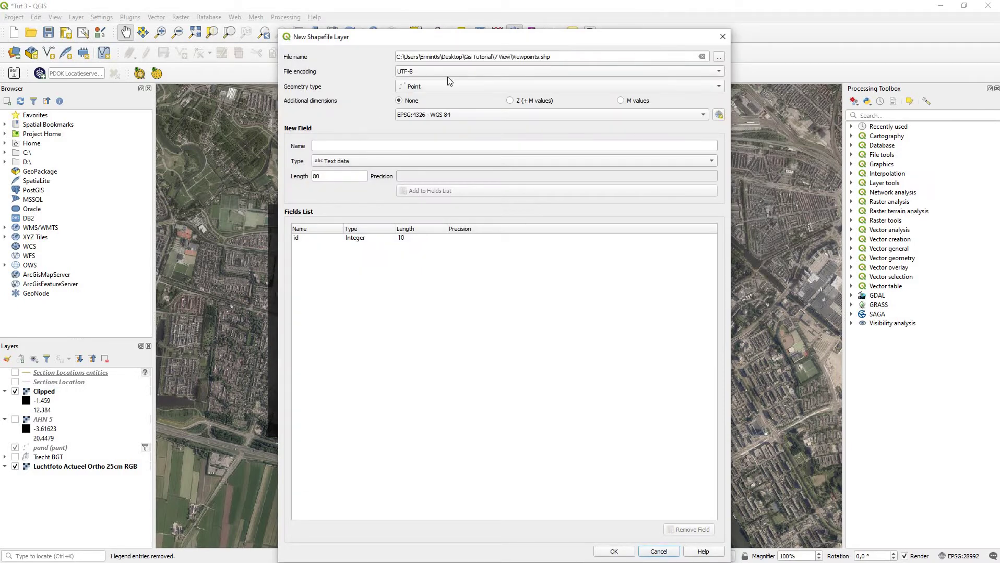
click(328, 150)
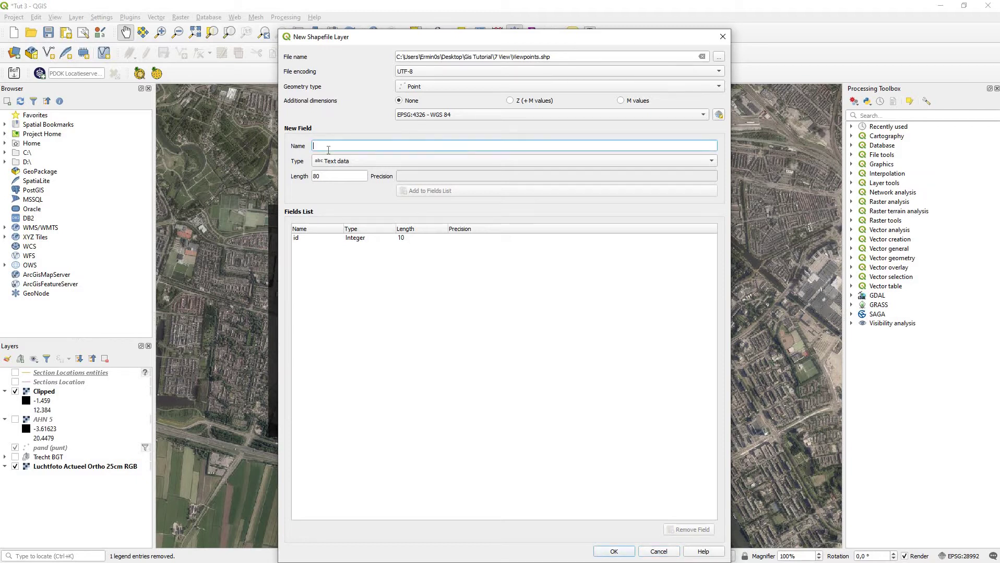
text(VP)
click(615, 552)
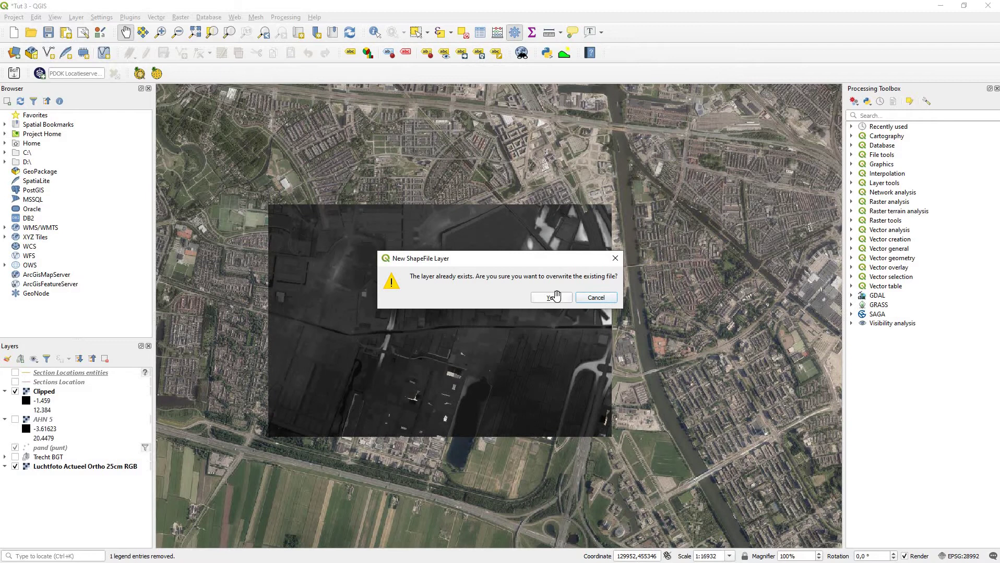
click(548, 297)
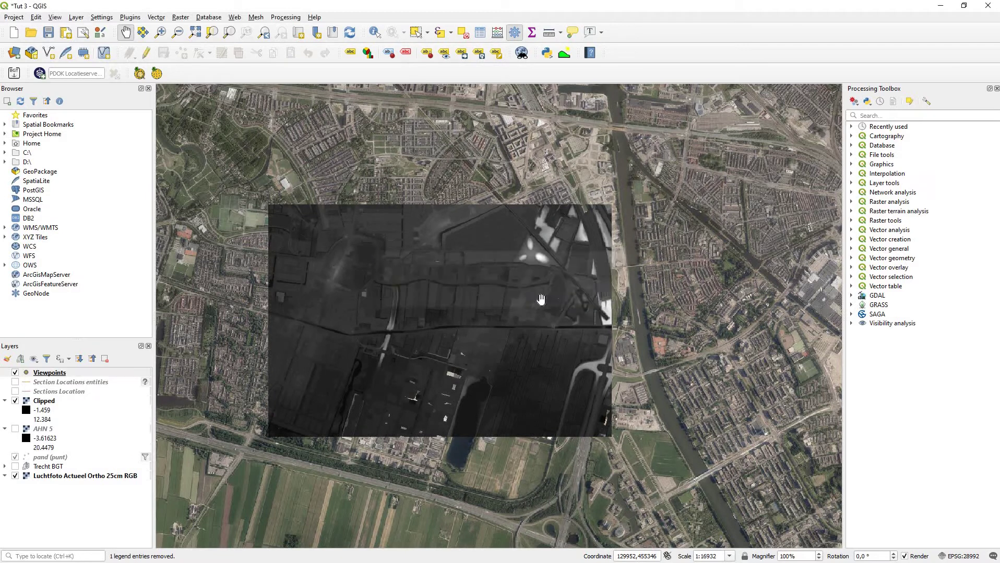
Add one viewpoint near the map centre to Viewpoints, then save and stop editing
click(147, 53)
click(181, 54)
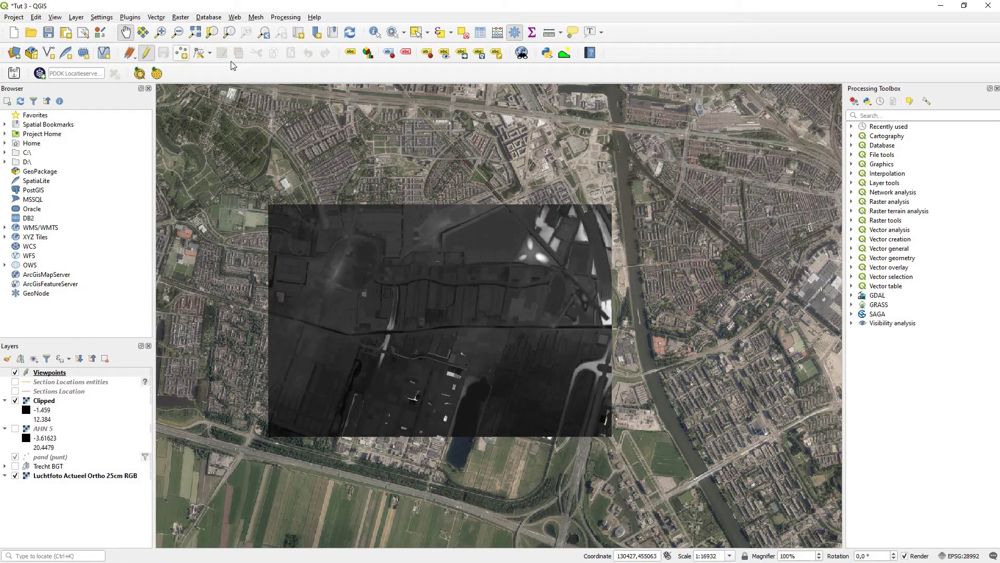
scroll(407, 316, up, 1)
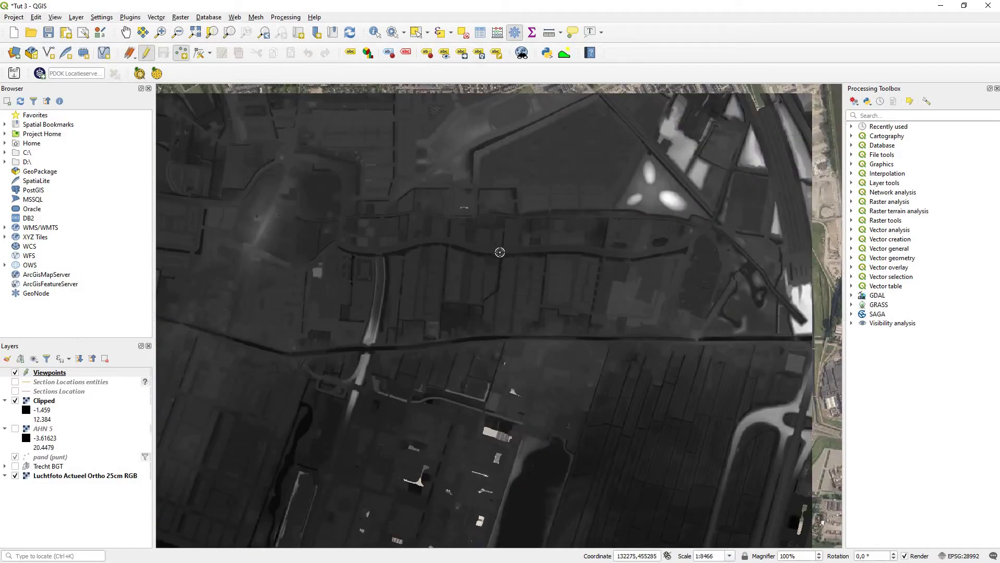
scroll(469, 308, down, 1)
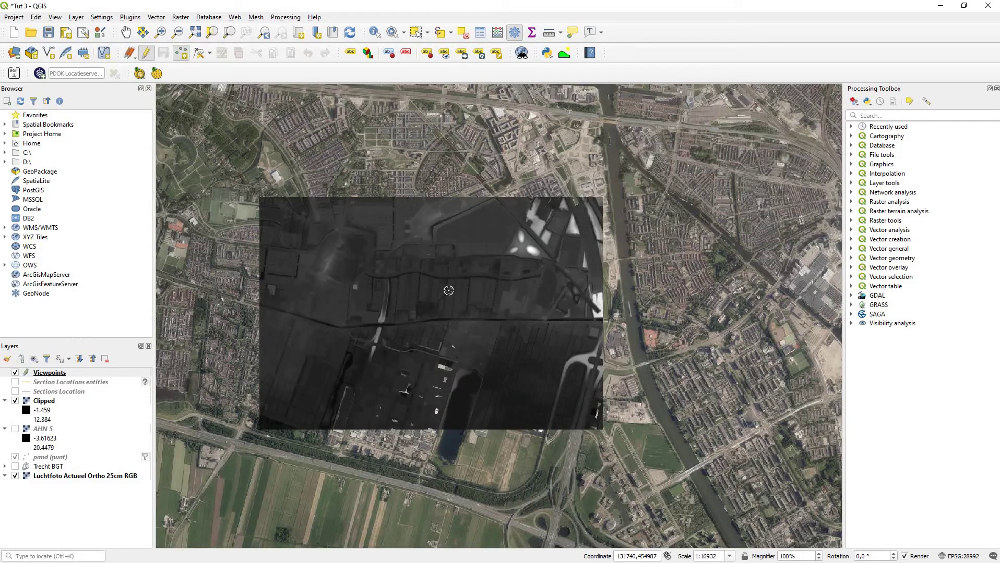
scroll(449, 291, up, 1)
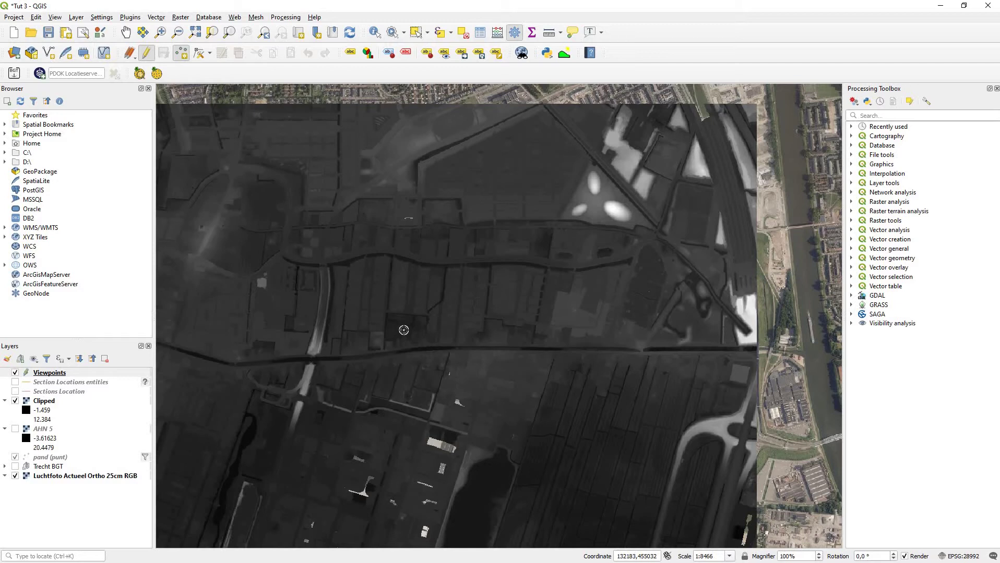
click(540, 268)
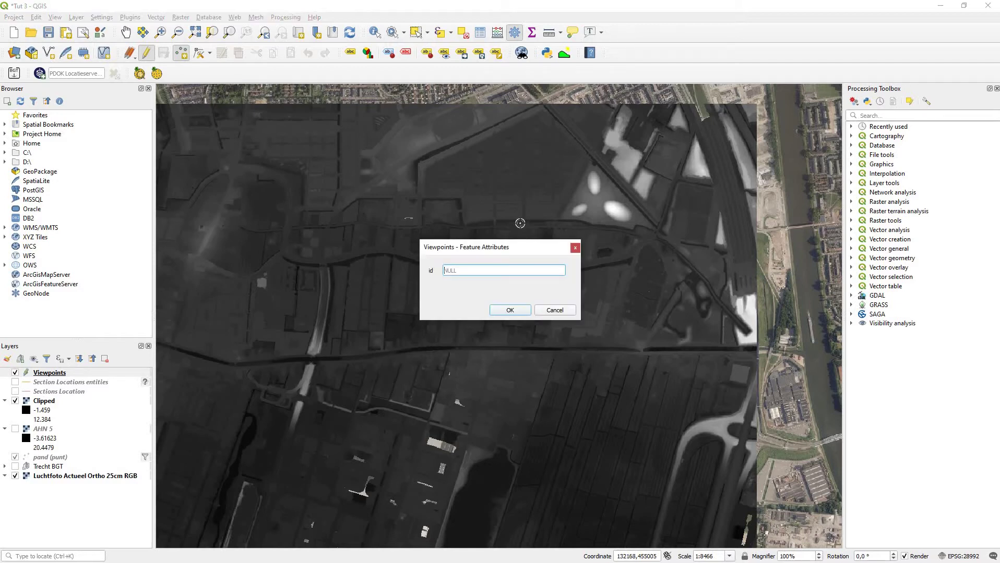
key(Return)
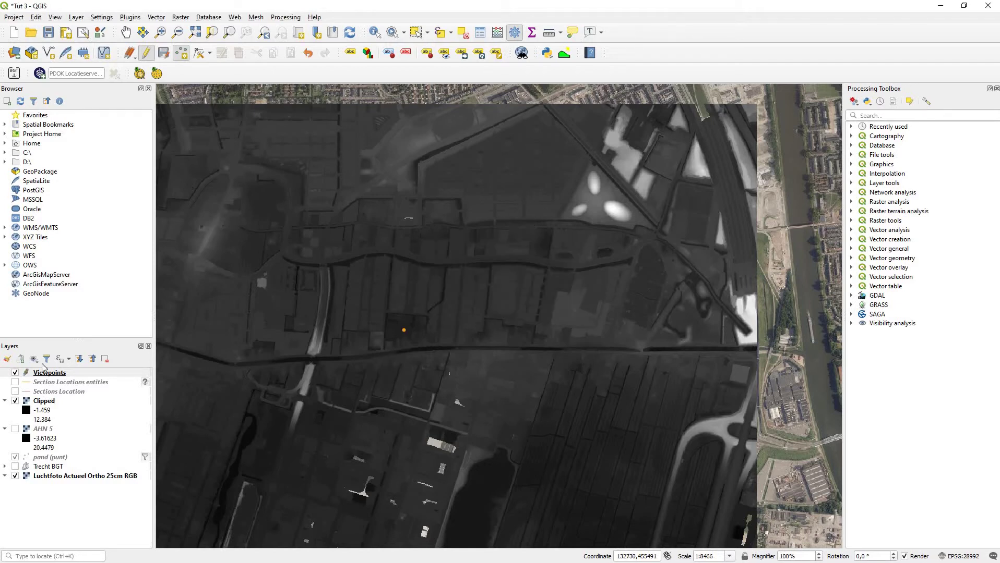
click(146, 54)
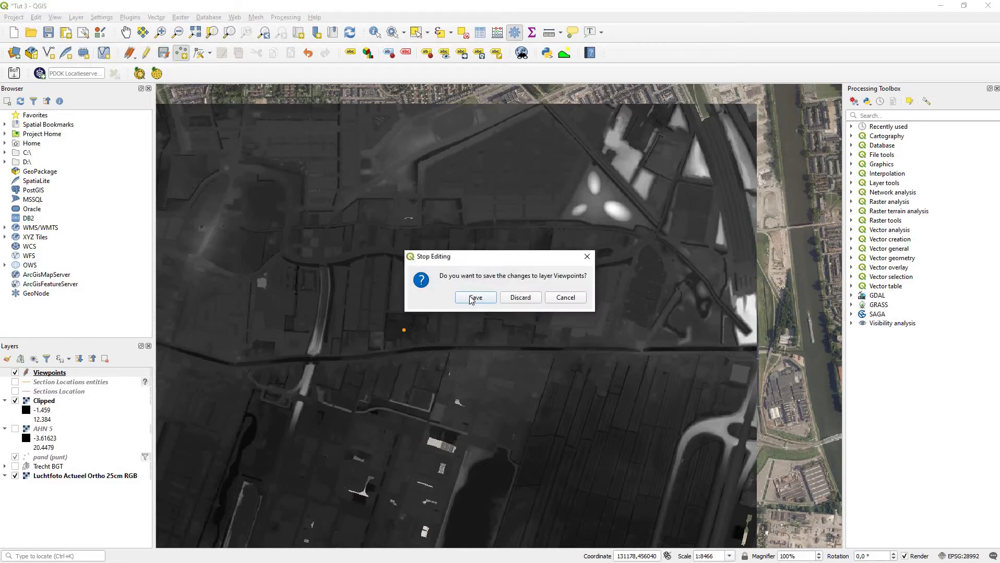
click(474, 295)
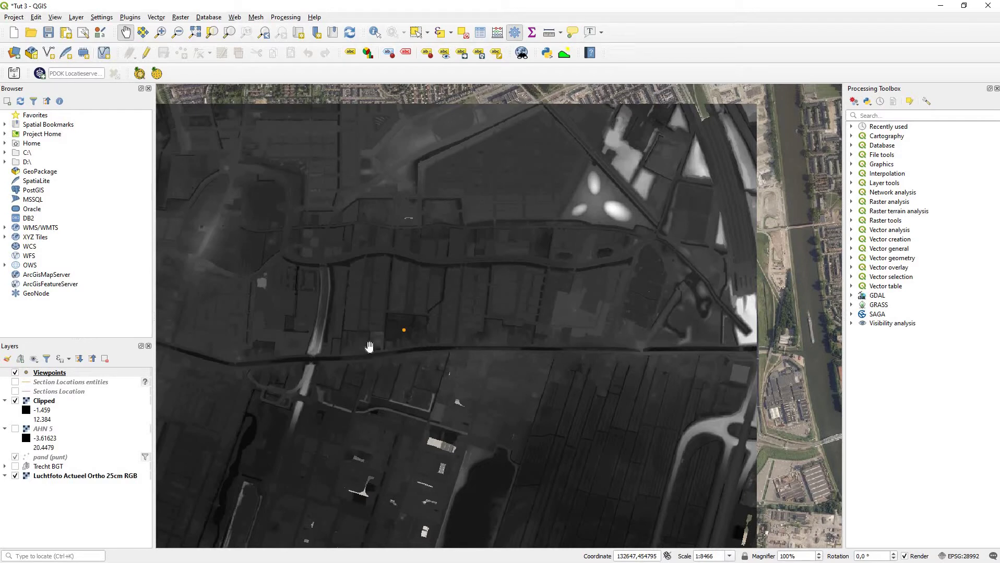
Expand Visibility analysis > Create viewpoints in the Processing Toolbox and launch the tool
click(404, 330)
click(858, 324)
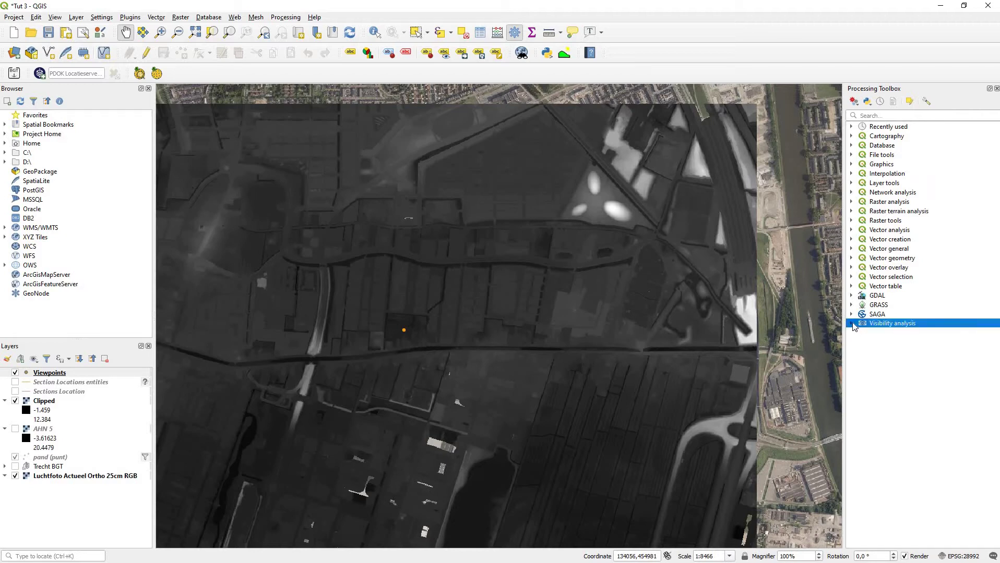
click(851, 323)
click(862, 340)
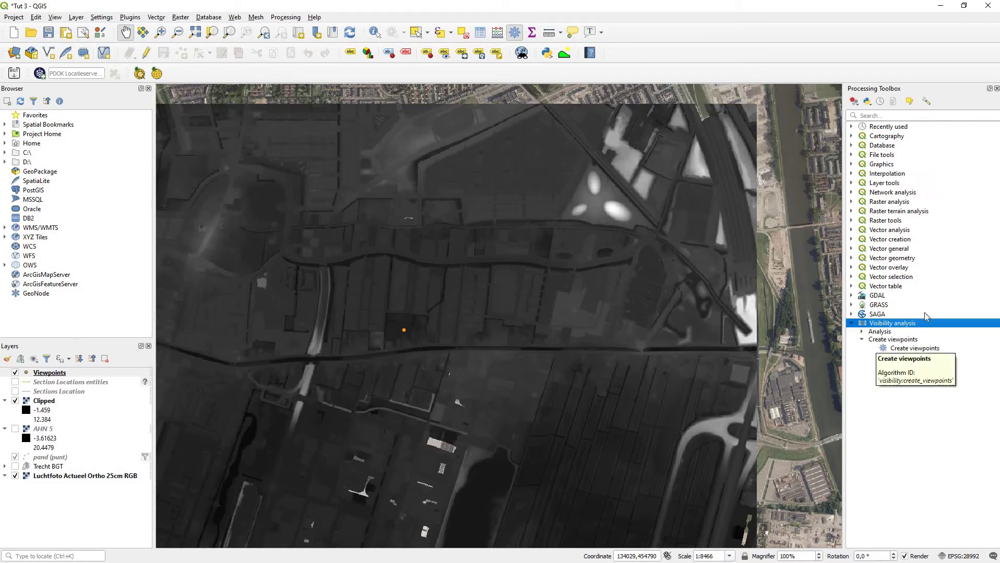
click(917, 351)
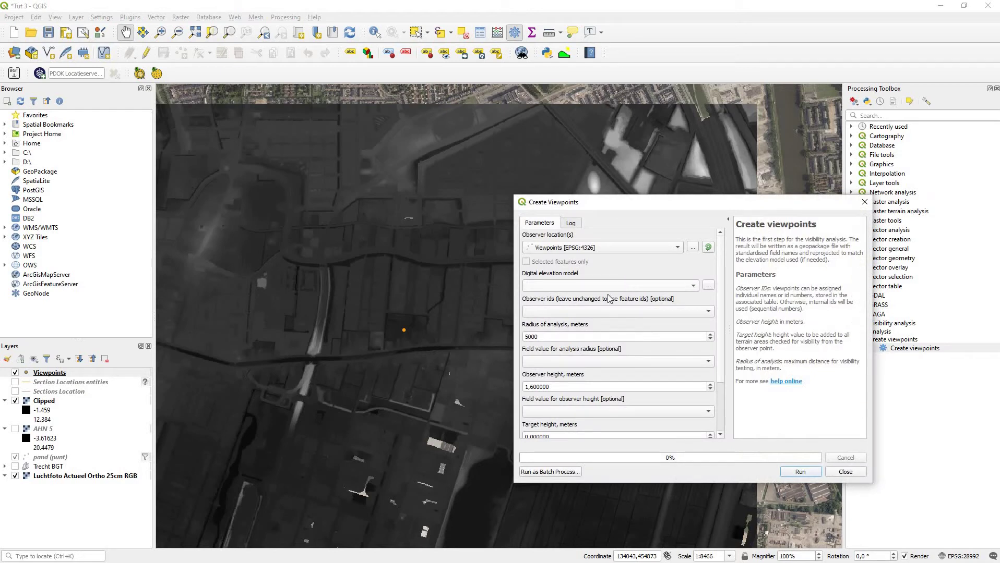
Choose Clipped as the elevation model and set the radius to 1500
click(609, 285)
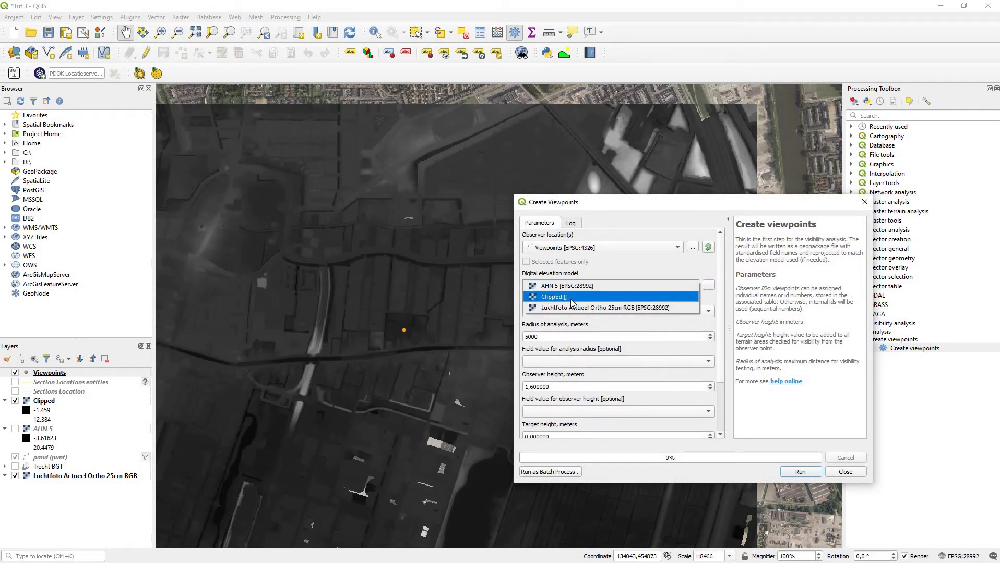
click(576, 298)
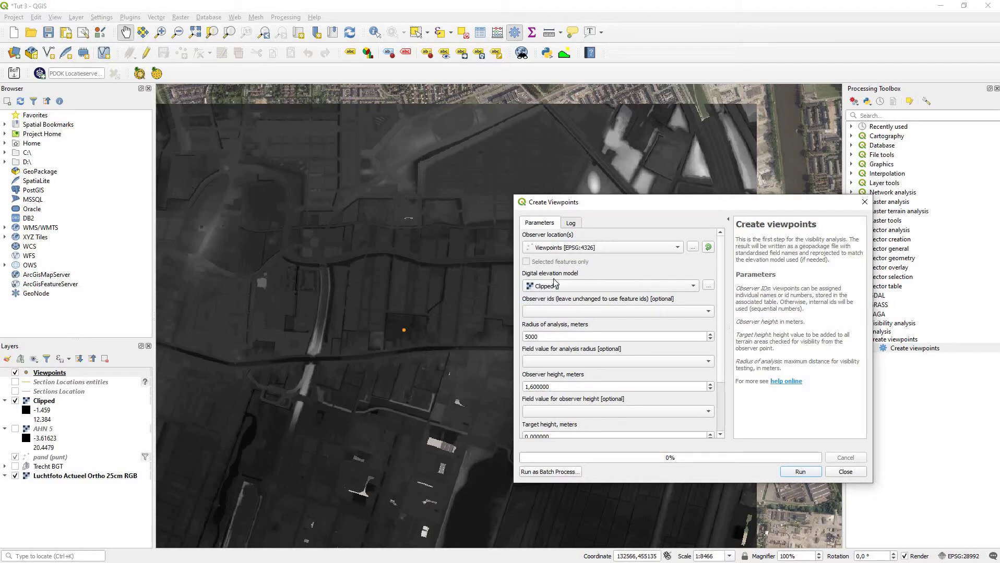
double_click(536, 336)
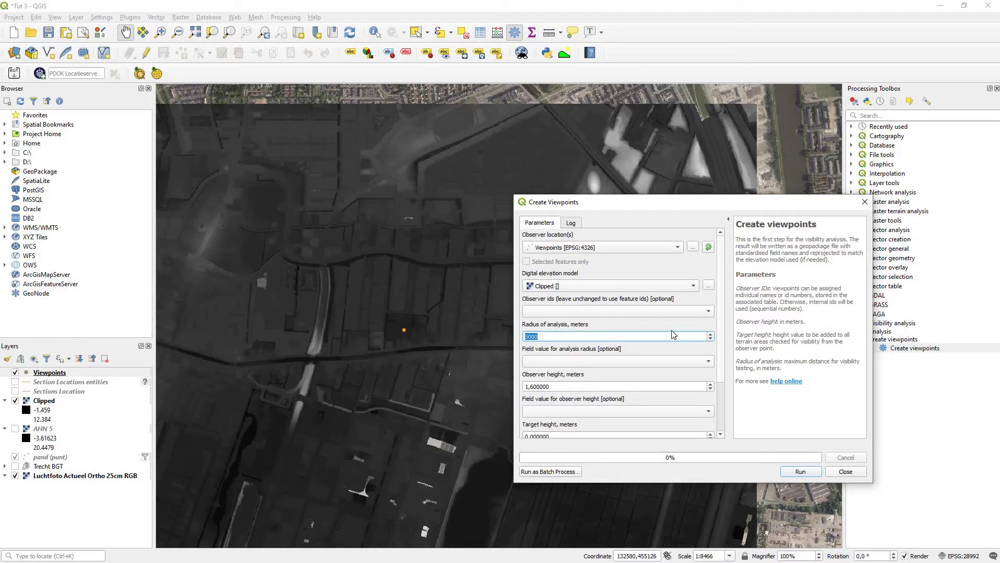
text(15)
scroll(565, 354, down, 1)
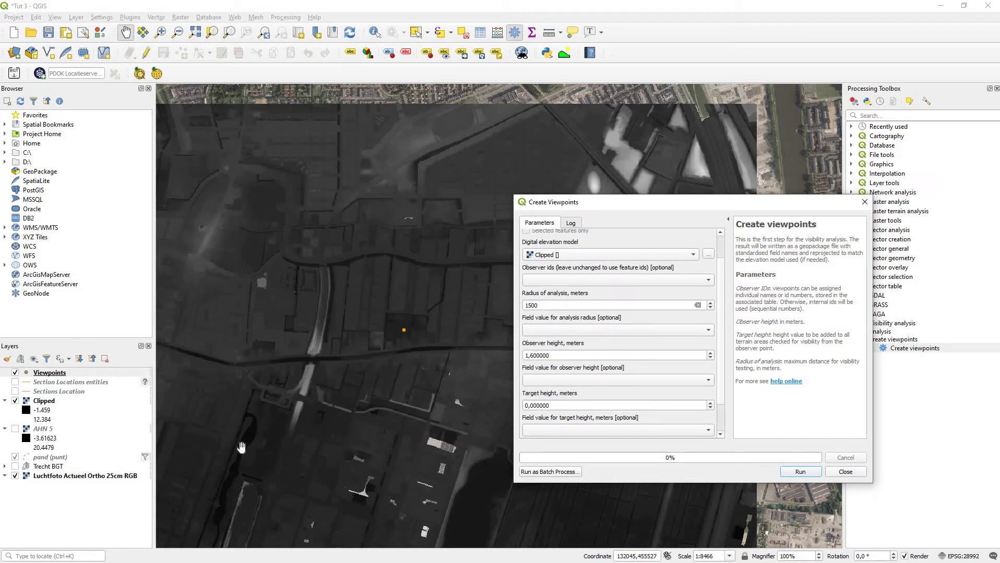
Edit the target height value, trying 0,6 before settling on 0,5
click(539, 406)
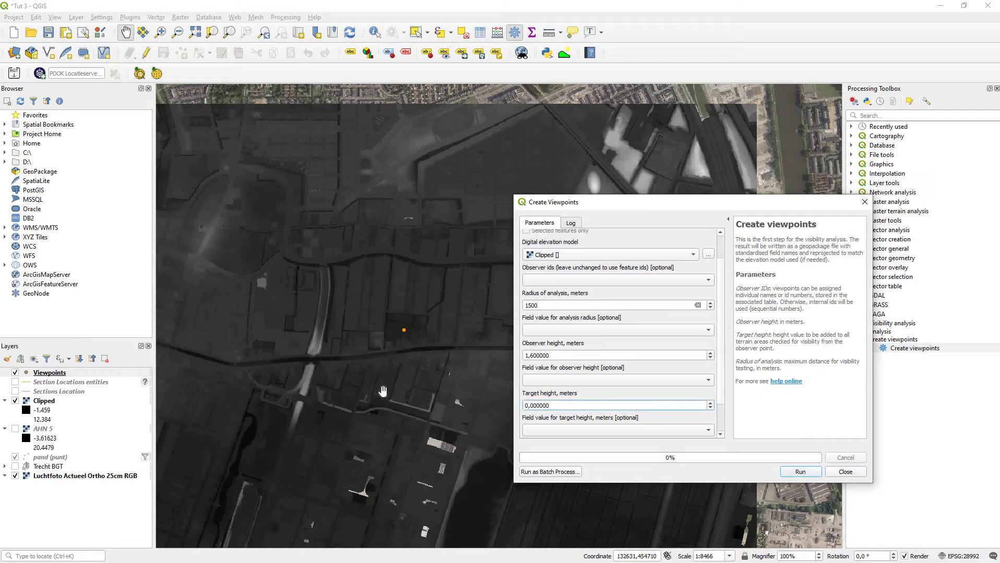
key(ctrl+a)
text(.)
key(BackSpace)
text(6)
key(BackSpace)
text(5)
scroll(588, 306, down, 1)
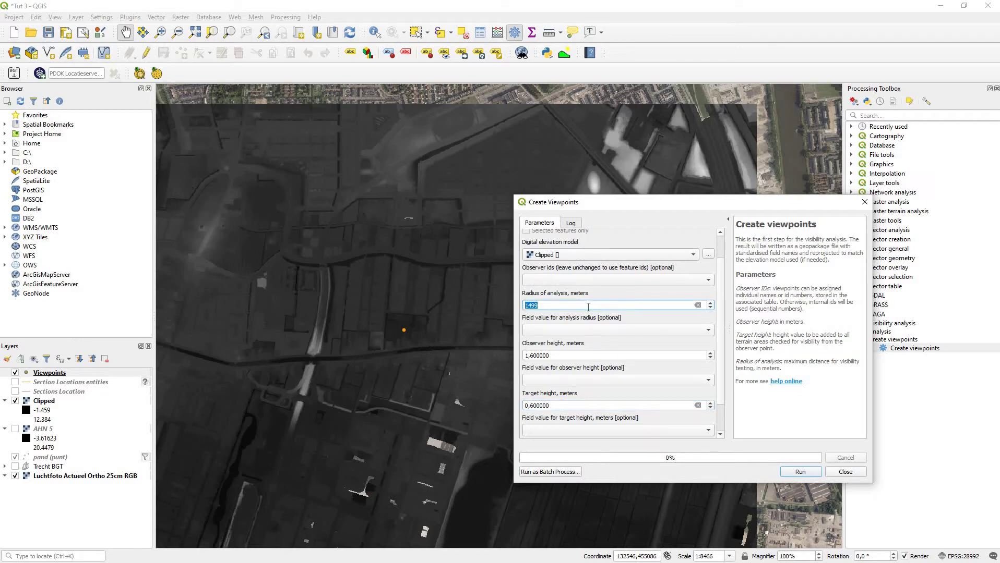
scroll(580, 410, down, 2)
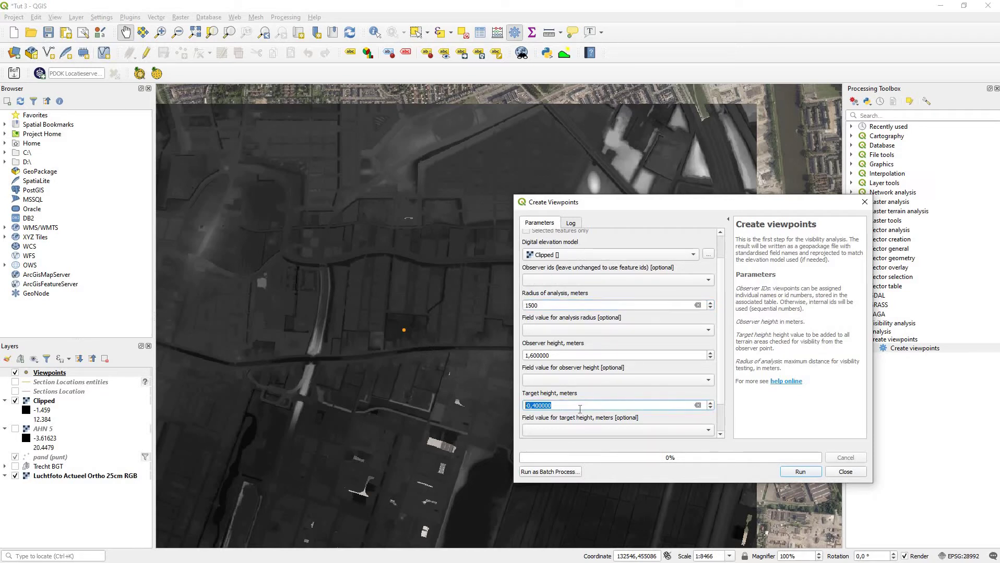
scroll(579, 410, up, 20)
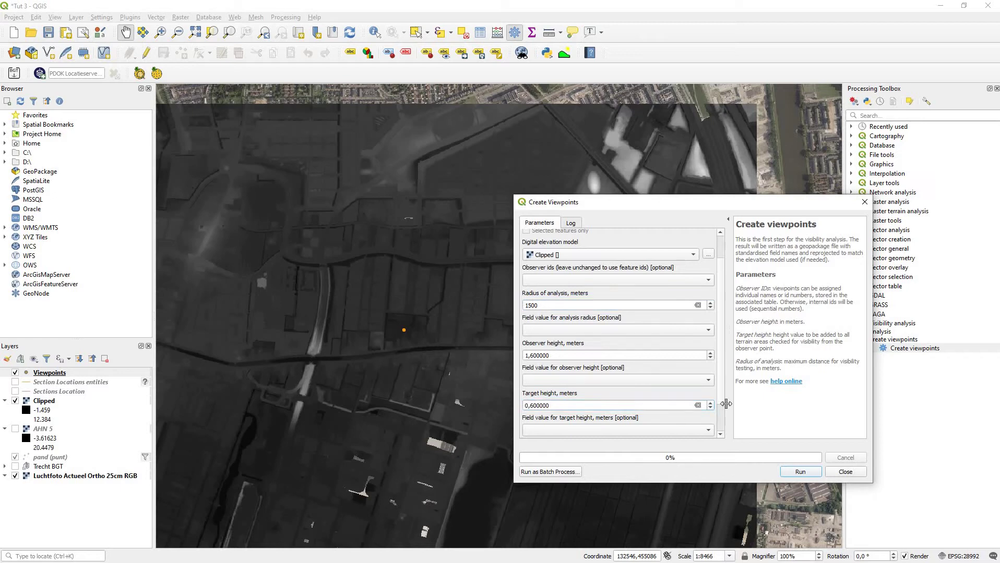
scroll(722, 425, down, 2)
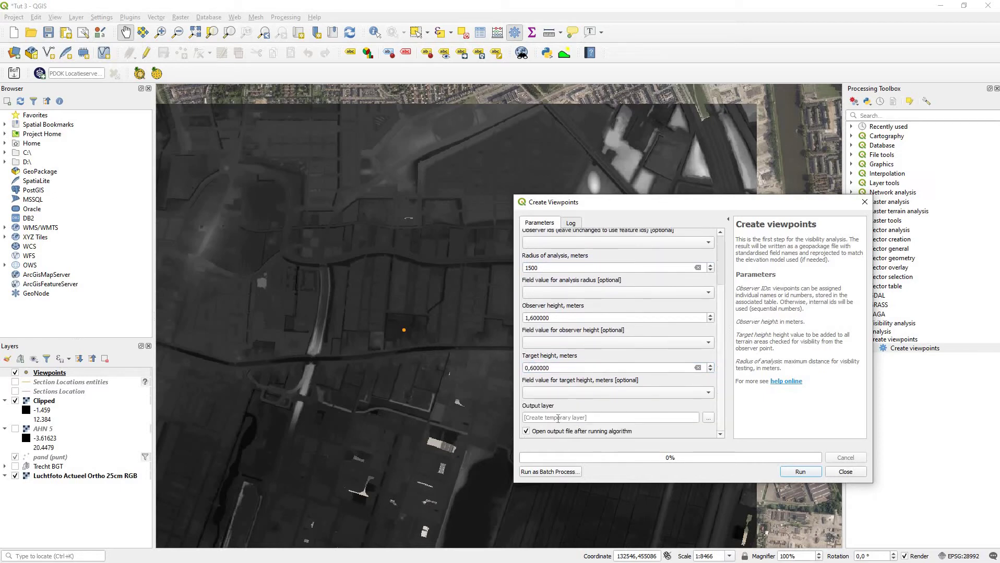
Save the output as 212121212 in the 7 View folder and run the algorithm
click(707, 420)
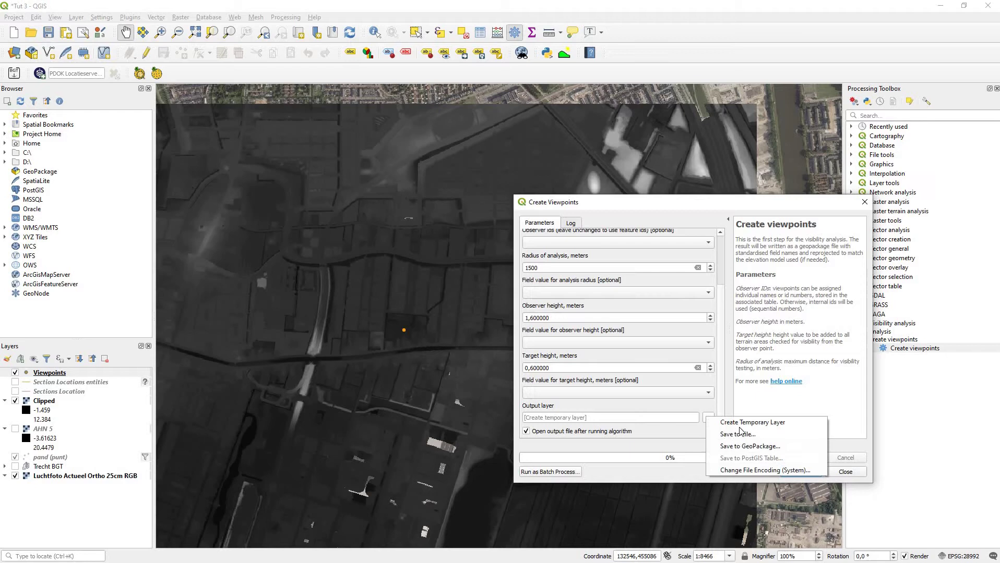
click(737, 434)
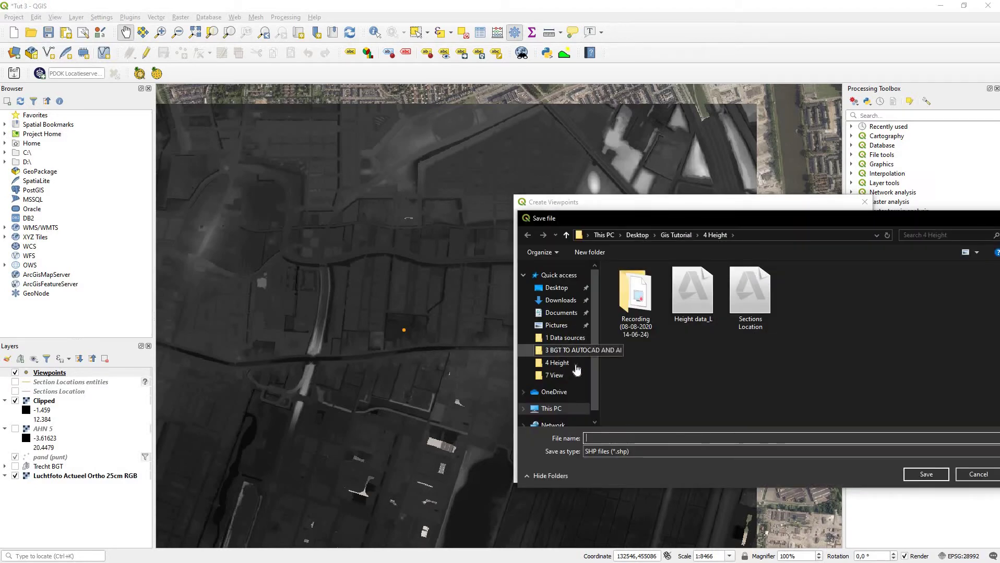
click(554, 375)
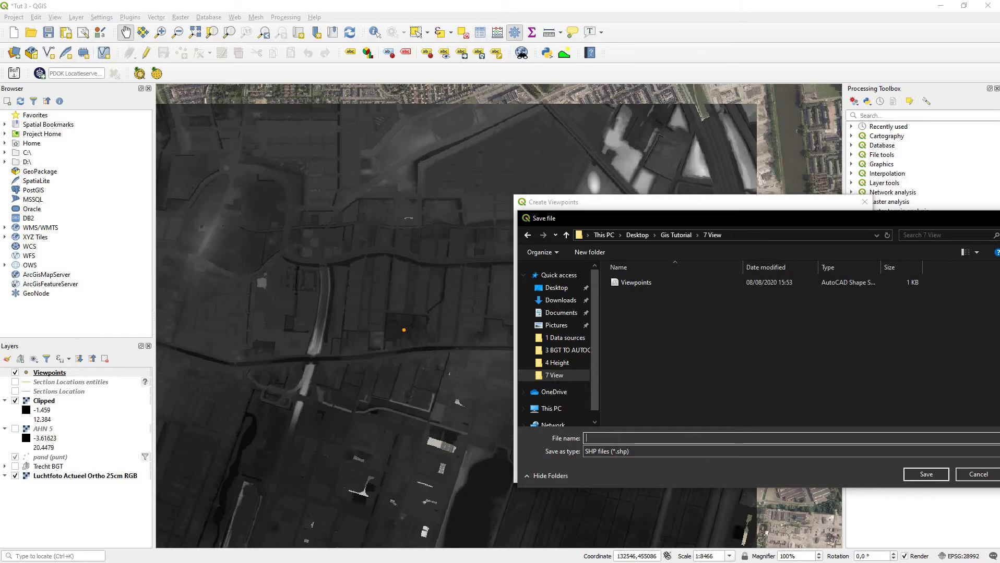
text(212121212)
click(926, 474)
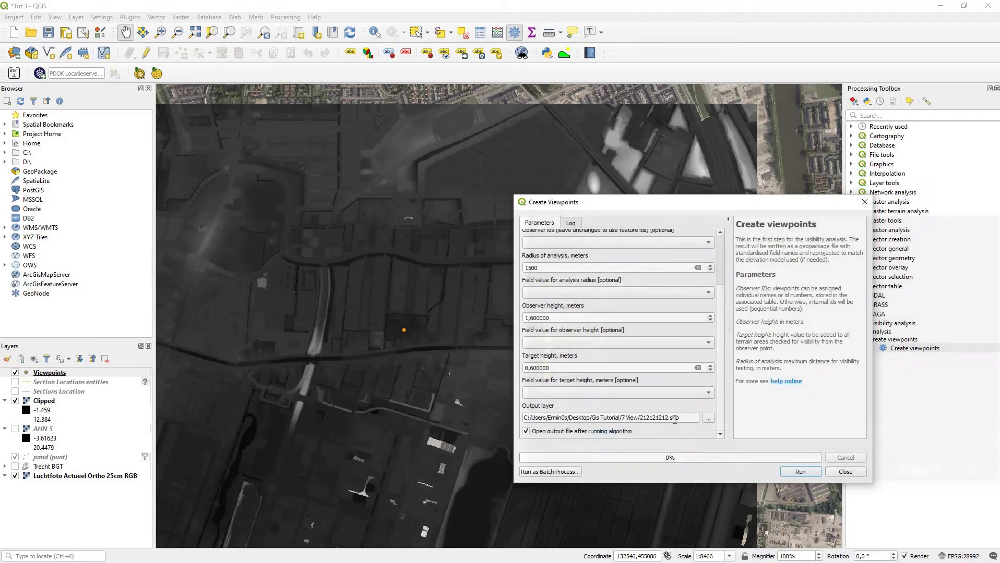
click(800, 473)
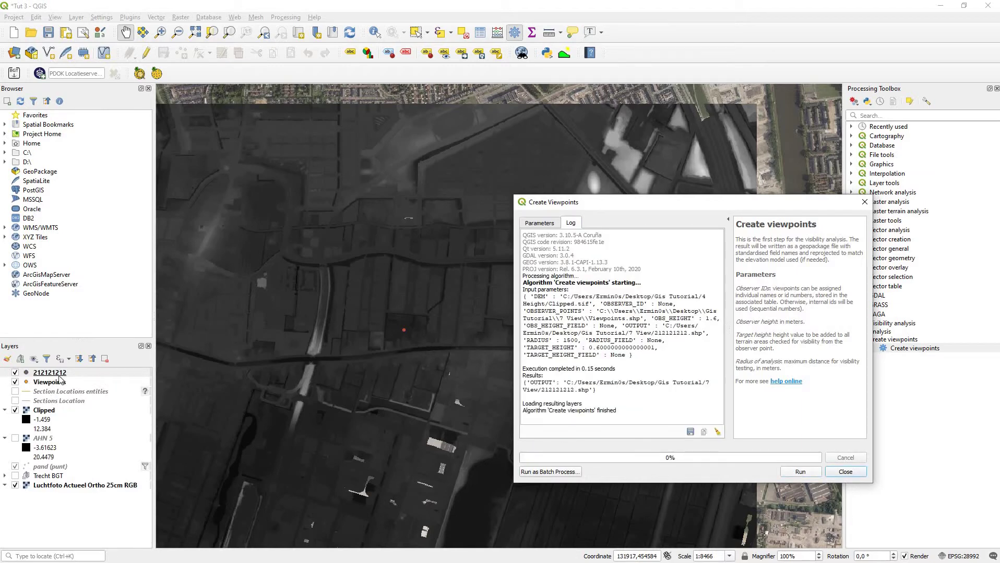
click(844, 474)
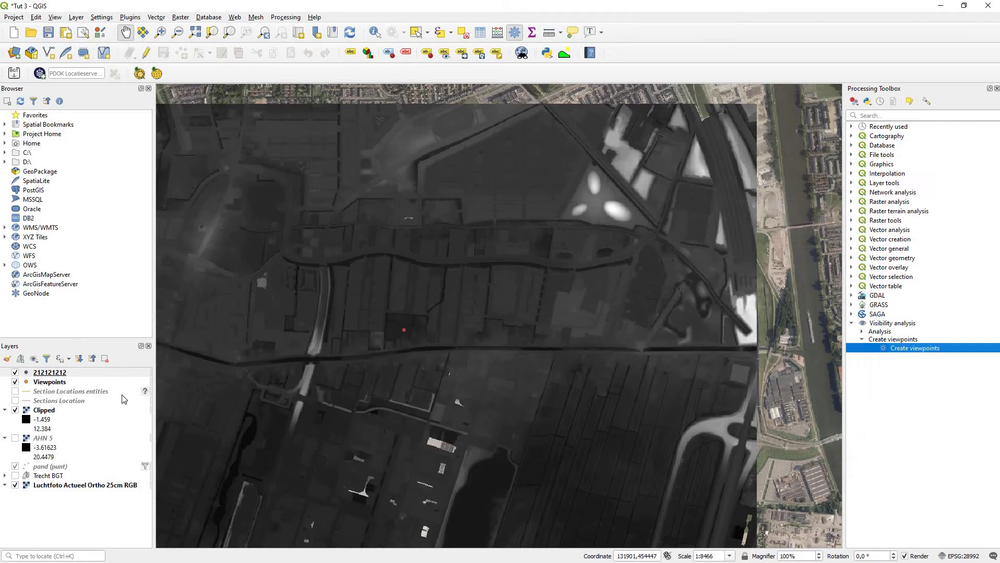
right_click(120, 372)
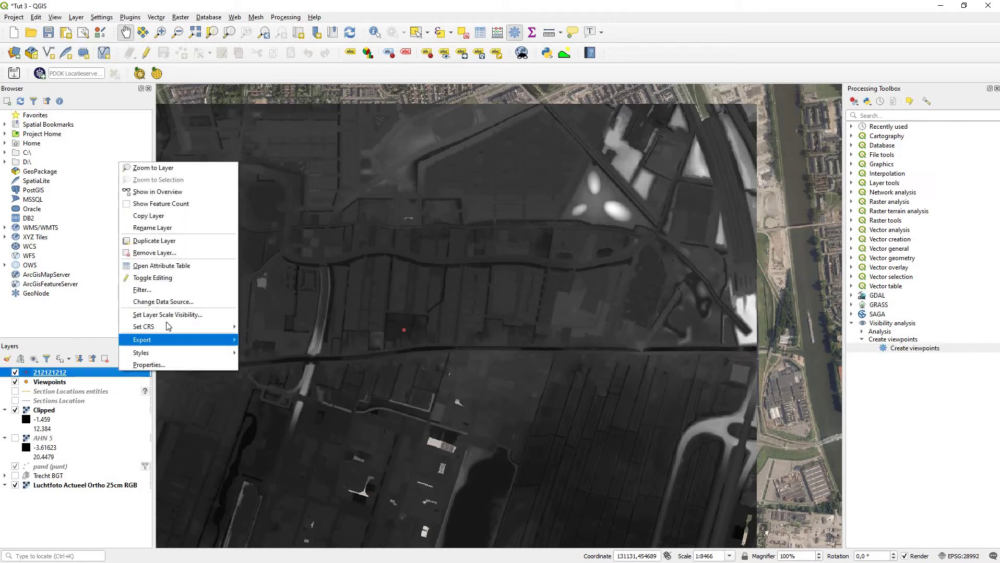
click(172, 266)
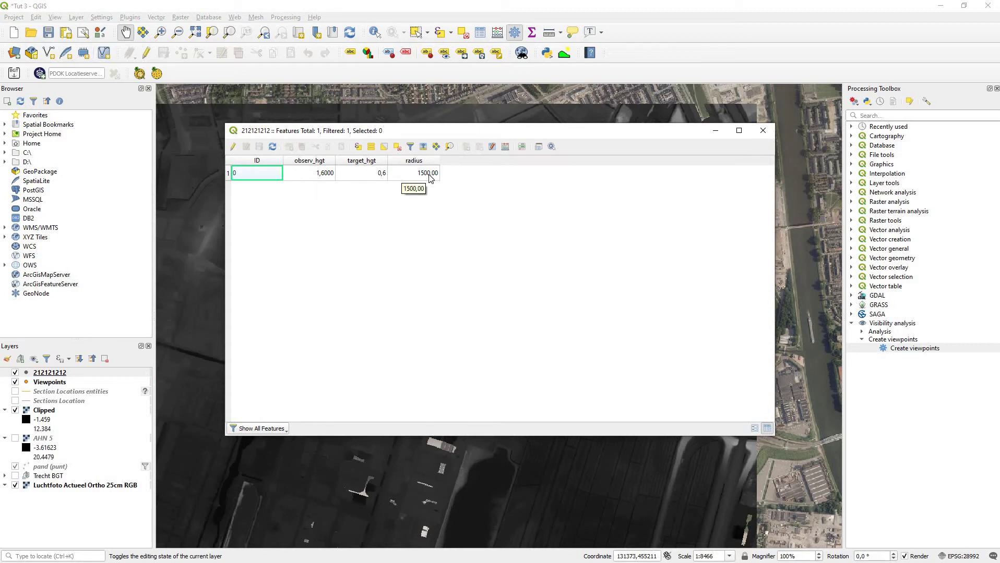
click(766, 129)
Open the Viewshed algorithm and set its output file to VIEW.tif in 7 View
click(860, 332)
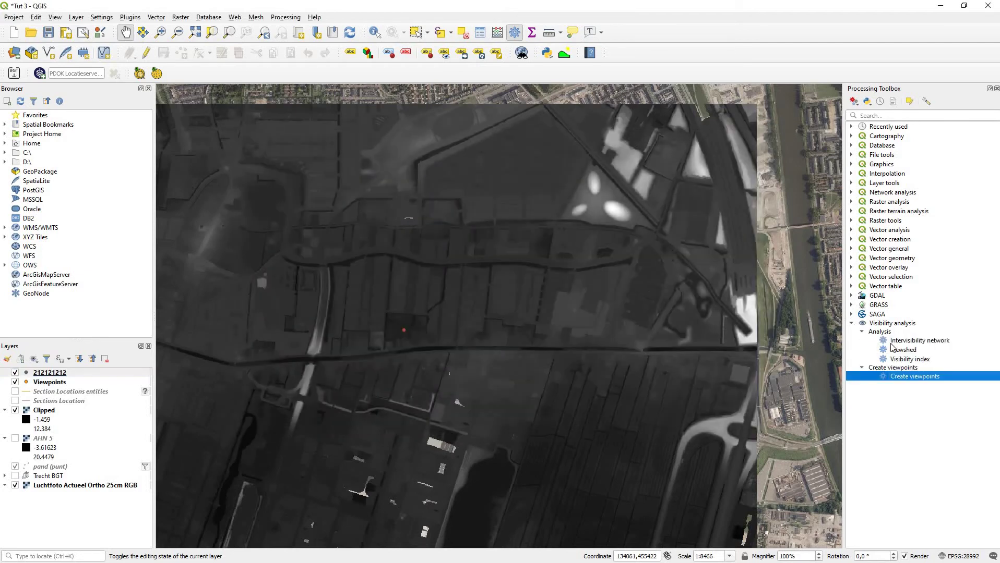
double_click(899, 351)
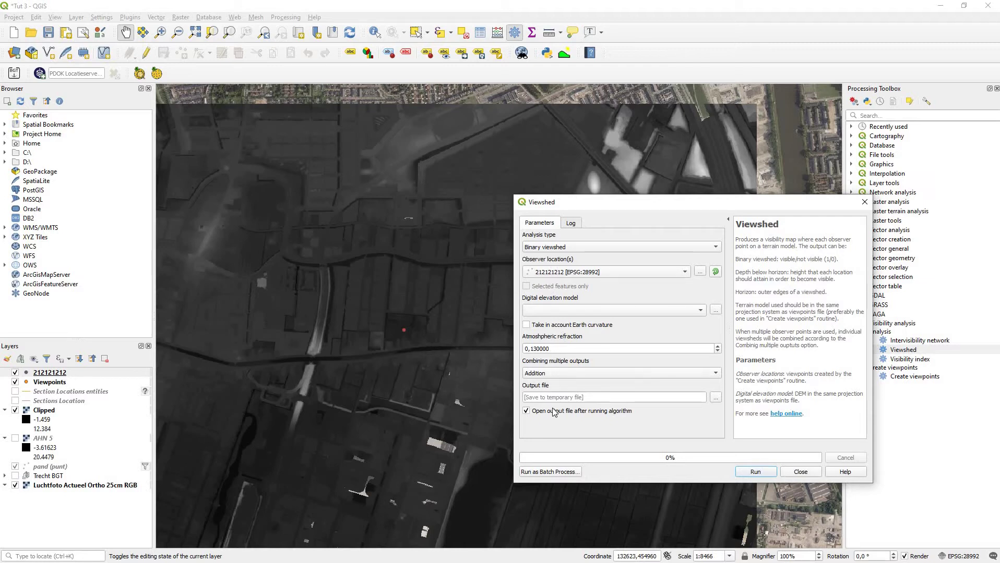
click(716, 398)
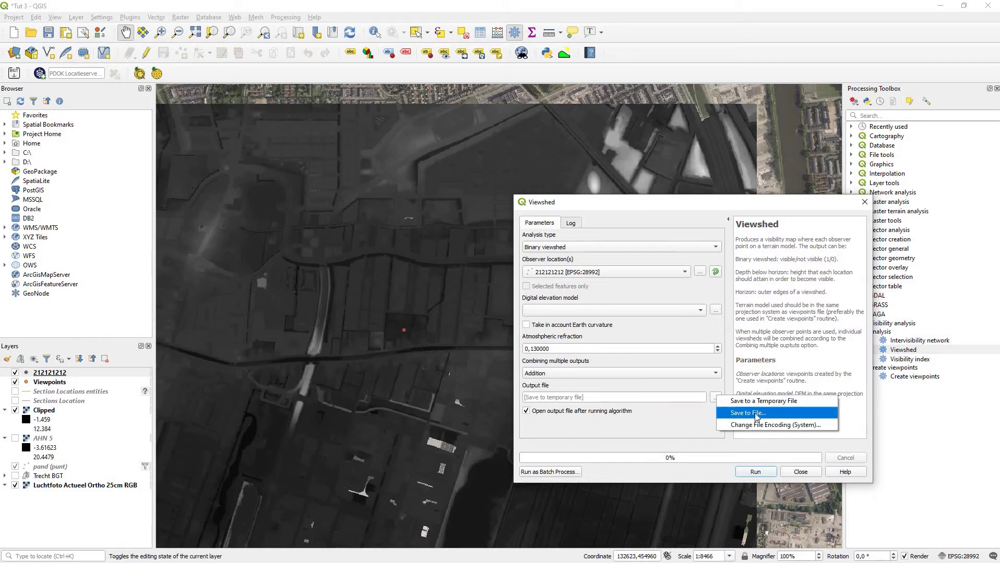
click(755, 413)
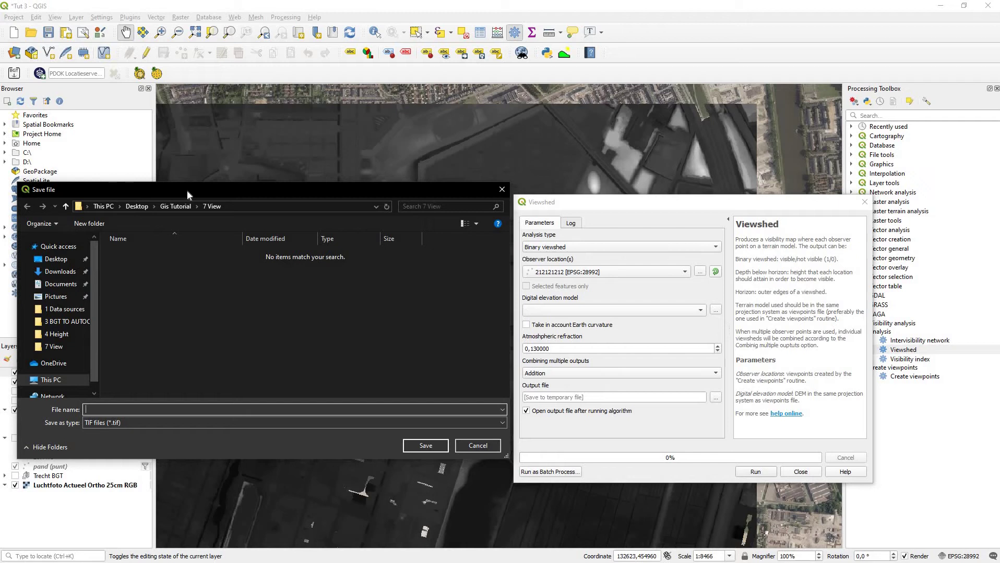
text(VIE)
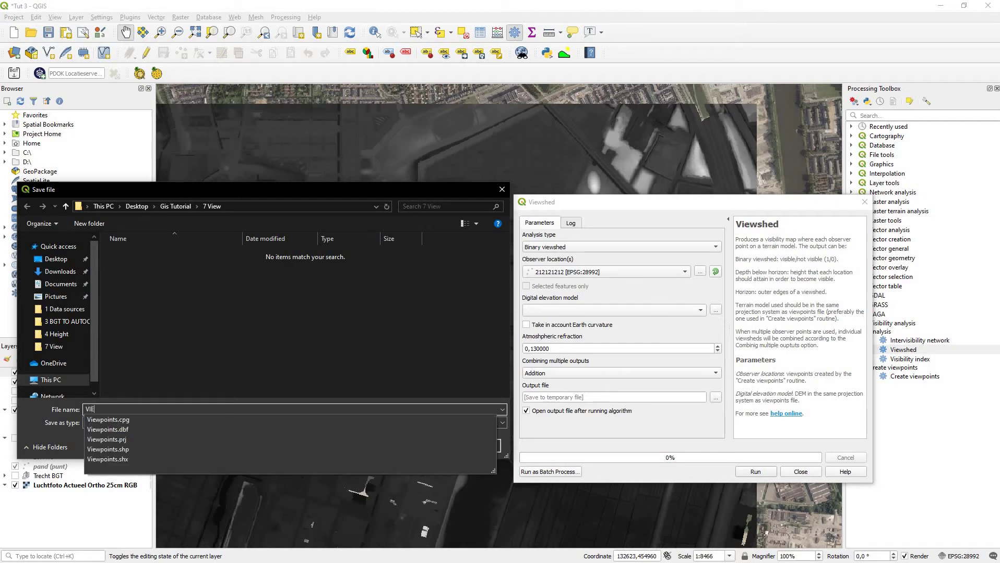
text(W)
key(Return)
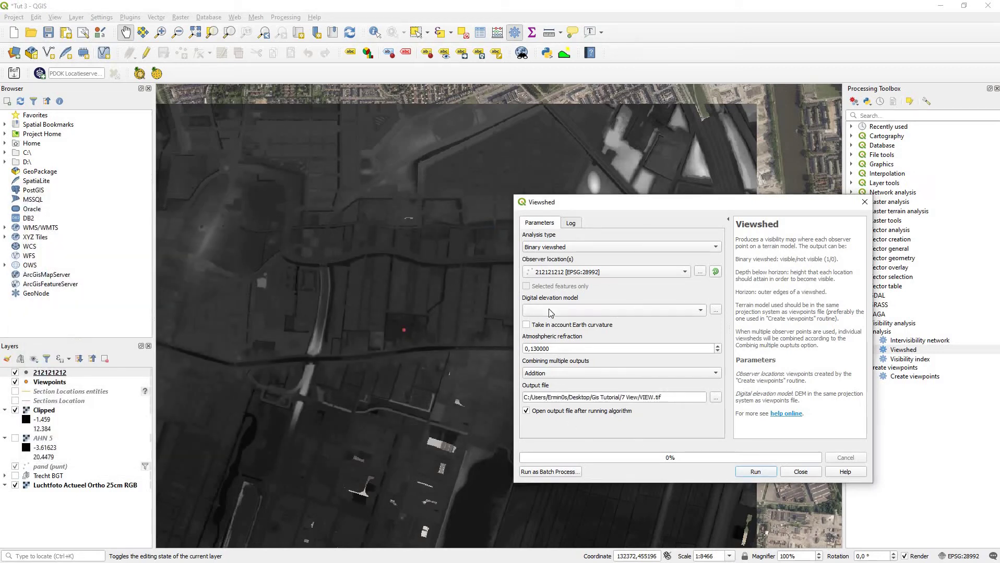
Use the Clipped height map as elevation model and run the Viewshed
click(566, 311)
click(553, 321)
click(755, 472)
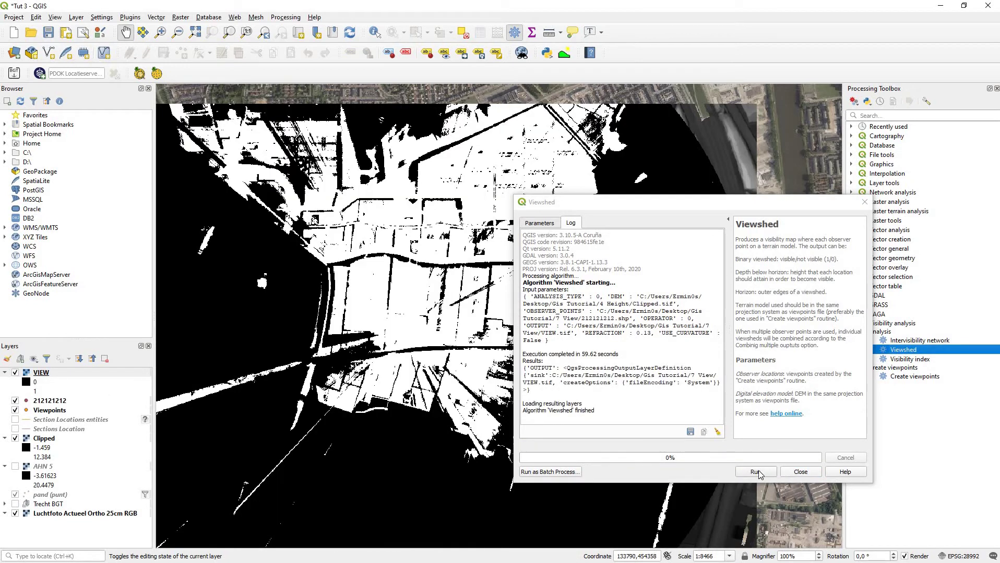
Close the Viewshed dialog and drag layer 212121212 to the top of the Layers panel
click(811, 475)
scroll(483, 368, down, 1)
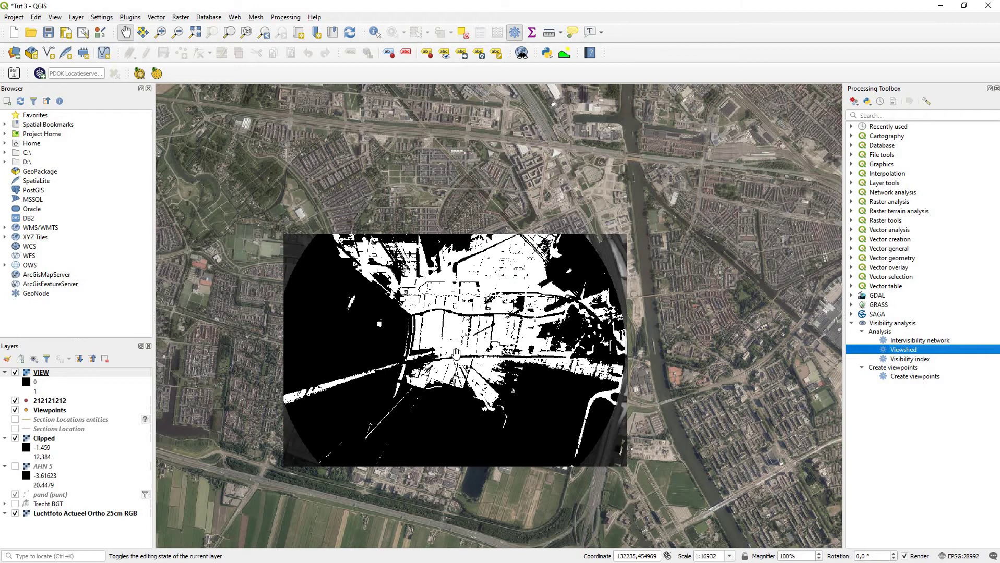
scroll(455, 355, up, 1)
click(52, 401)
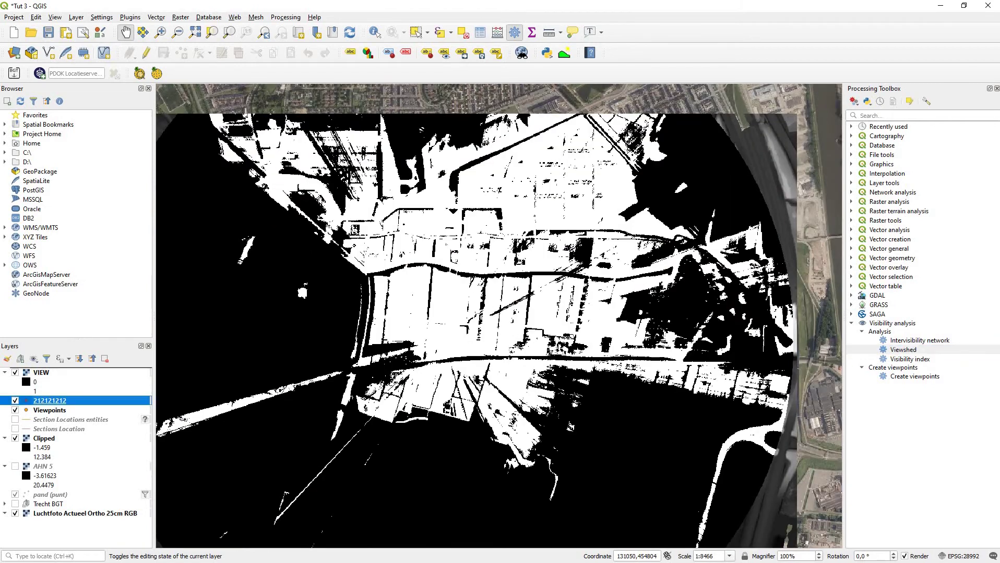
drag(52, 401, 52, 369)
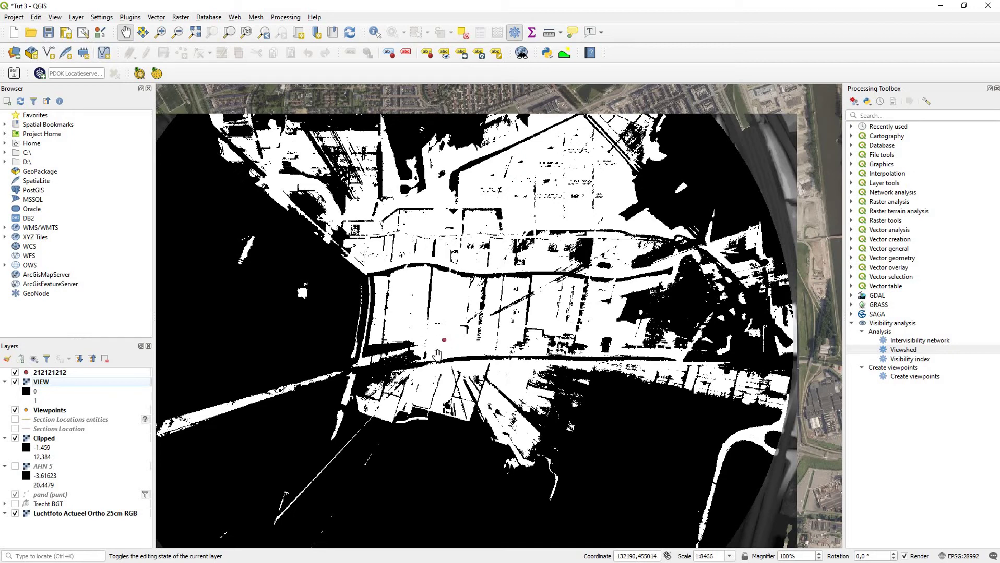
drag(443, 351, 449, 346)
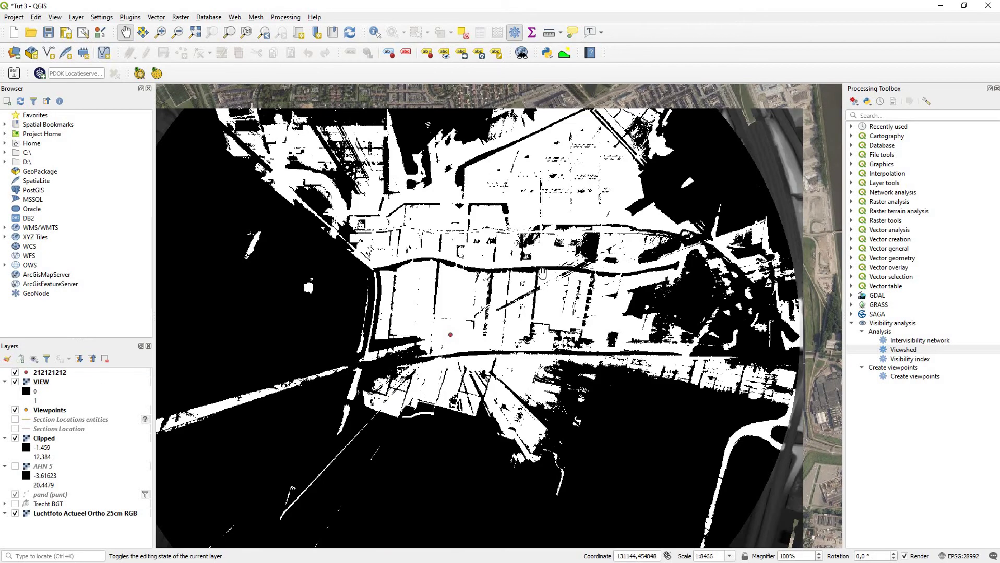
click(84, 383)
Render VIEW as singleband pseudocolor with only classes 0 (red) and 1 (blue)
double_click(85, 391)
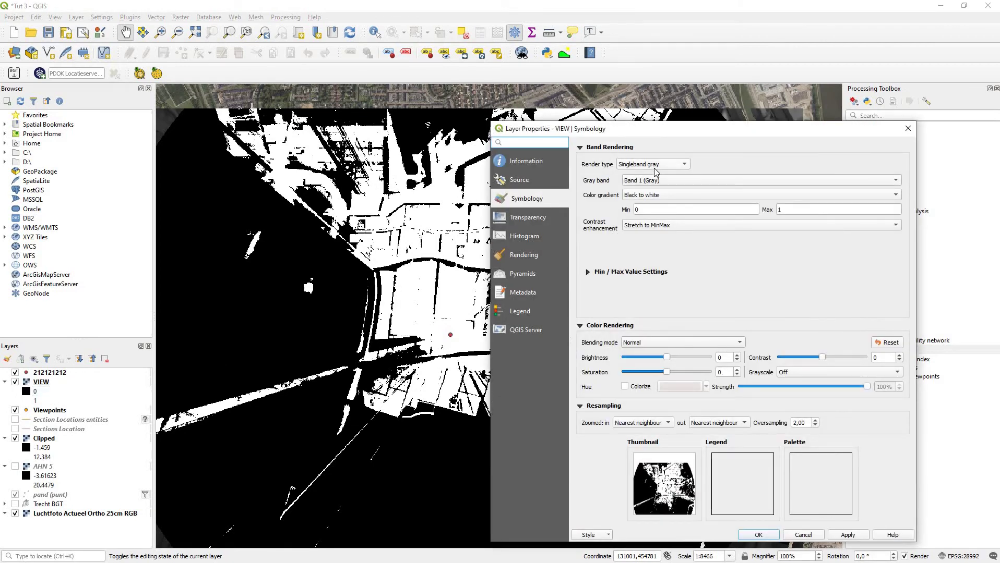
click(657, 165)
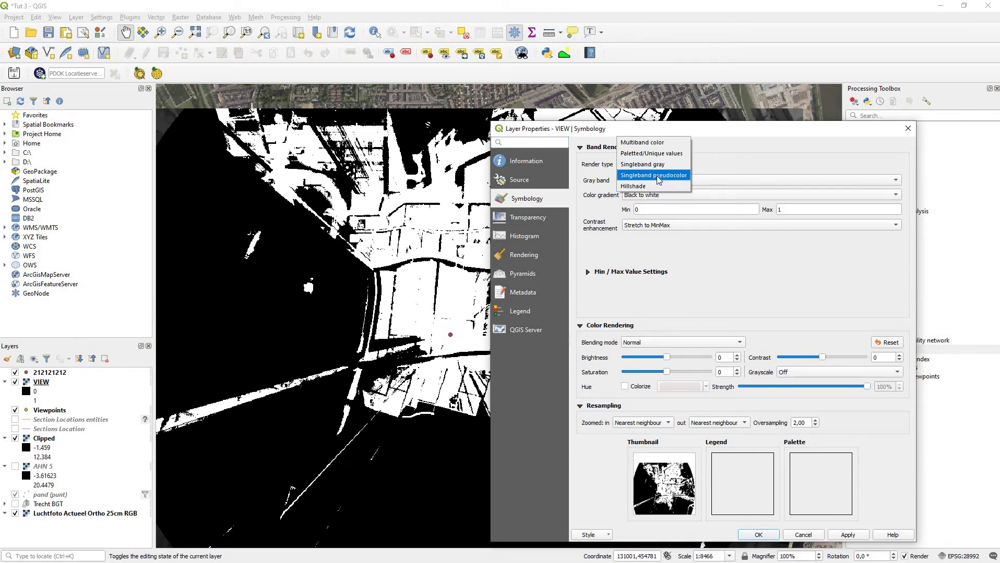
click(658, 176)
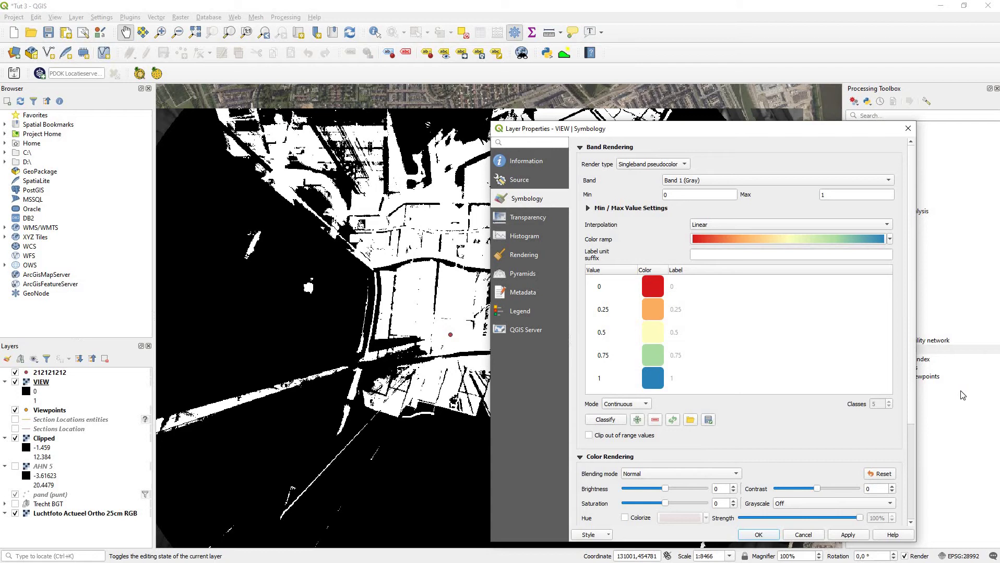
click(603, 421)
click(705, 357)
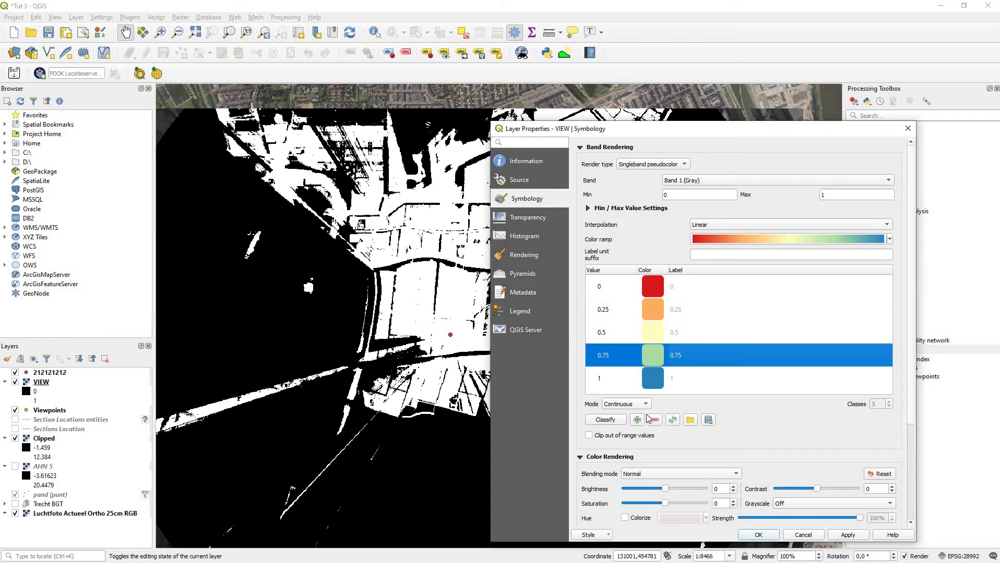
click(654, 421)
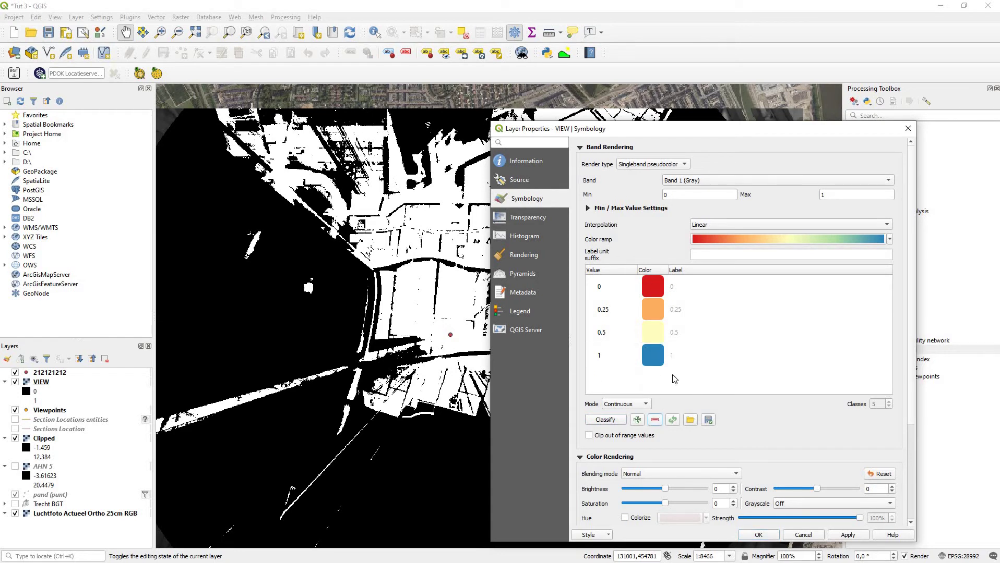
click(674, 334)
click(654, 420)
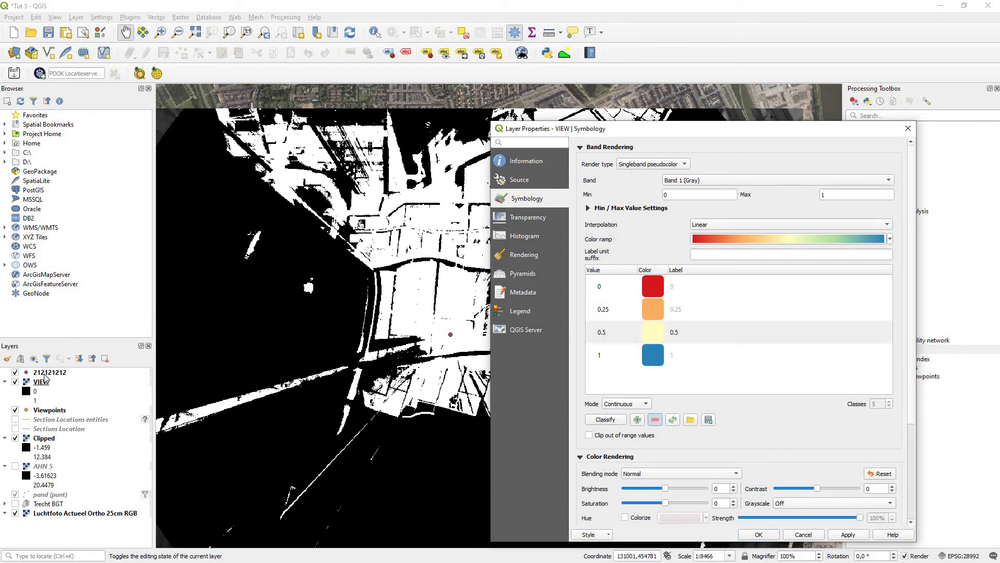
click(703, 307)
click(655, 420)
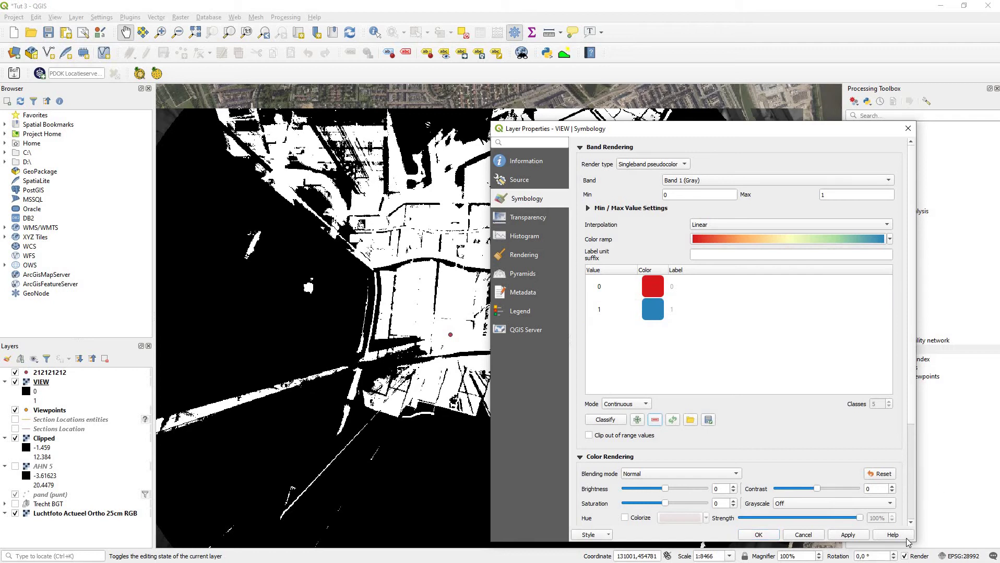
click(845, 535)
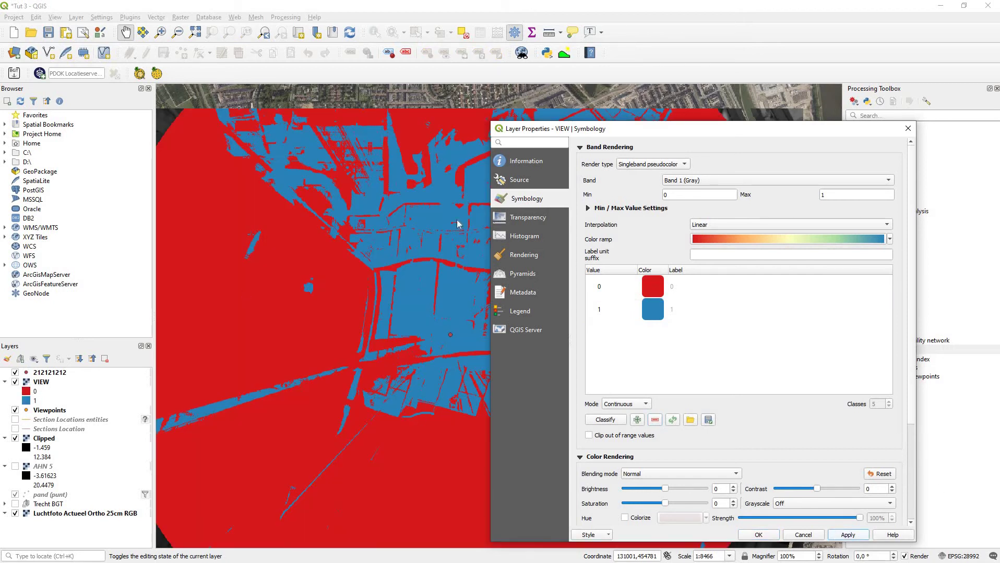
Set the VIEW layer opacity to 51.4% and apply the change
click(533, 166)
click(519, 180)
click(524, 200)
click(532, 215)
click(699, 159)
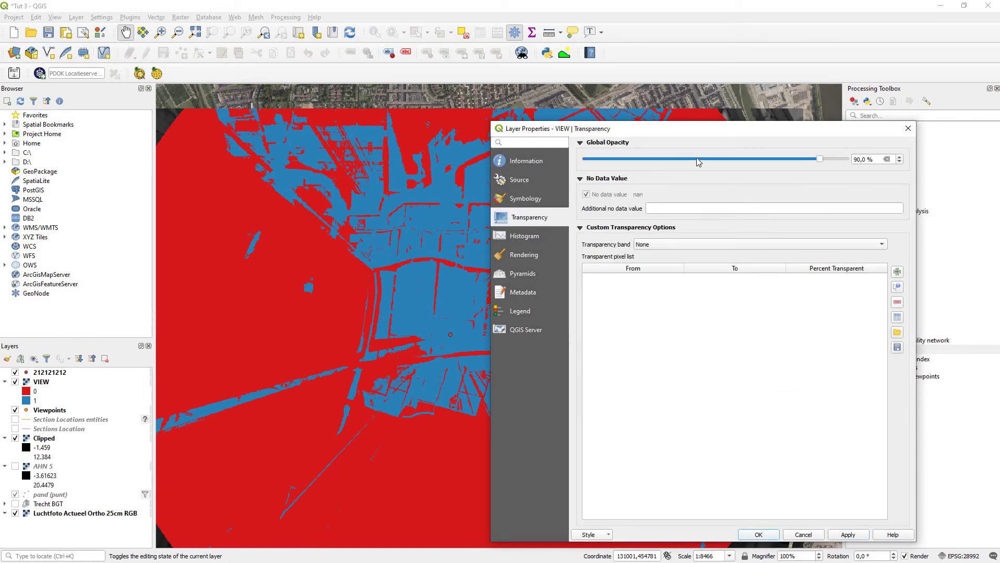
click(848, 536)
click(759, 535)
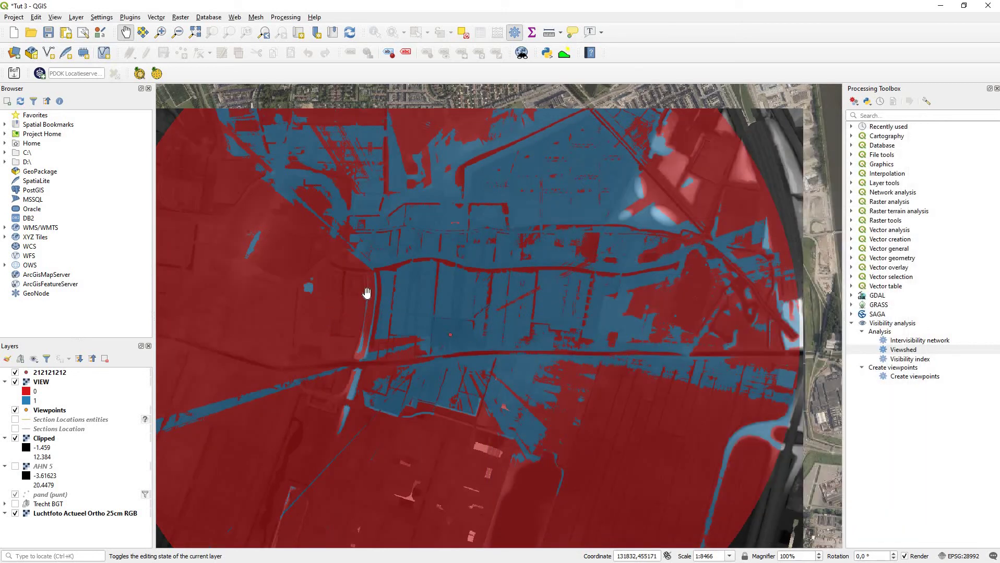
scroll(349, 342, up, 1)
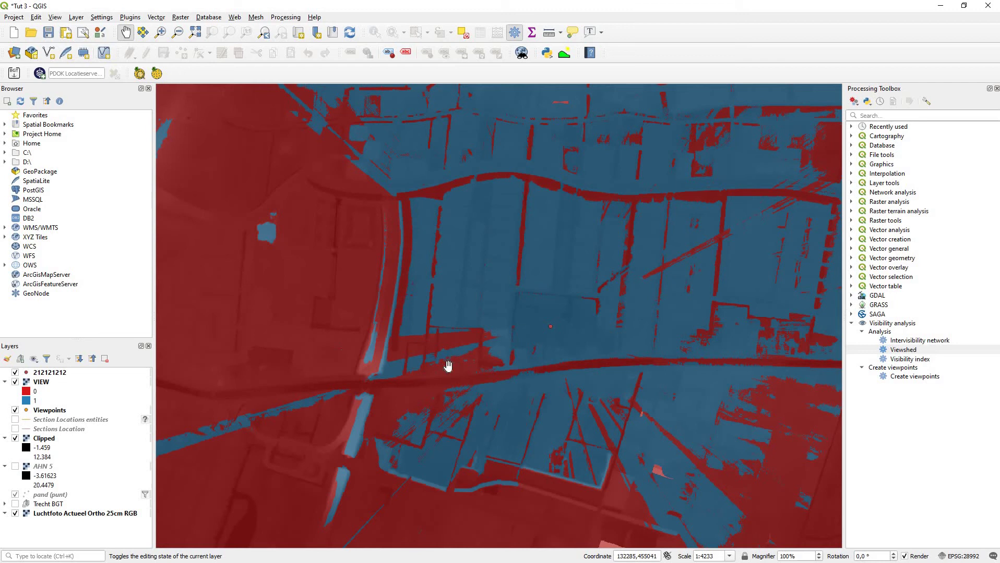
scroll(569, 317, down, 1)
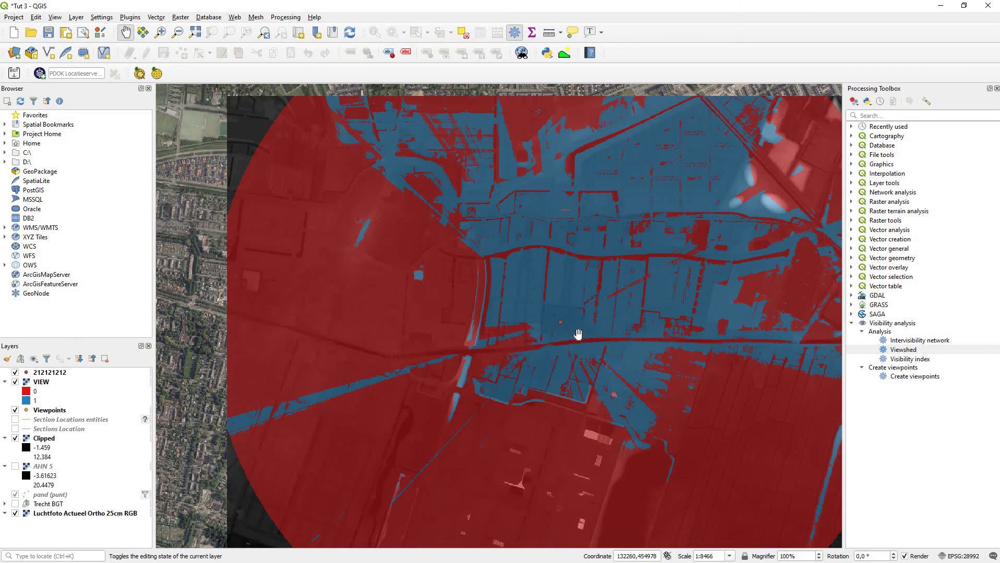
scroll(578, 334, down, 1)
scroll(601, 342, up, 1)
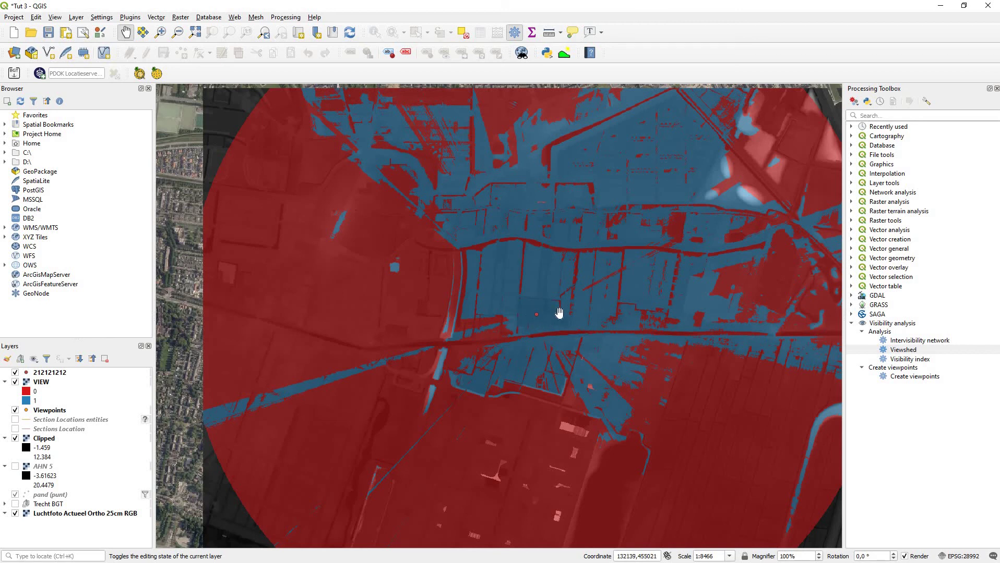
drag(606, 201, 585, 254)
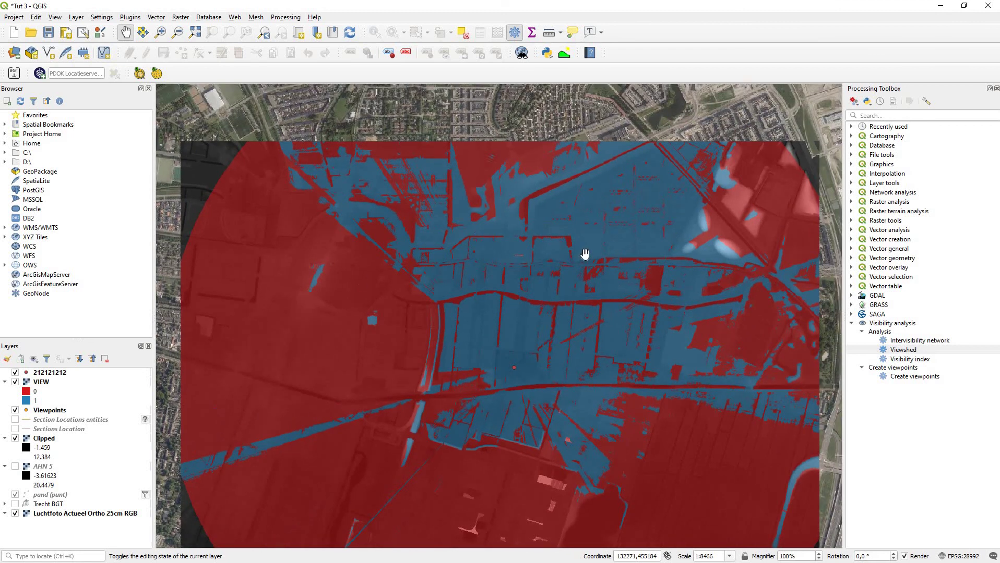